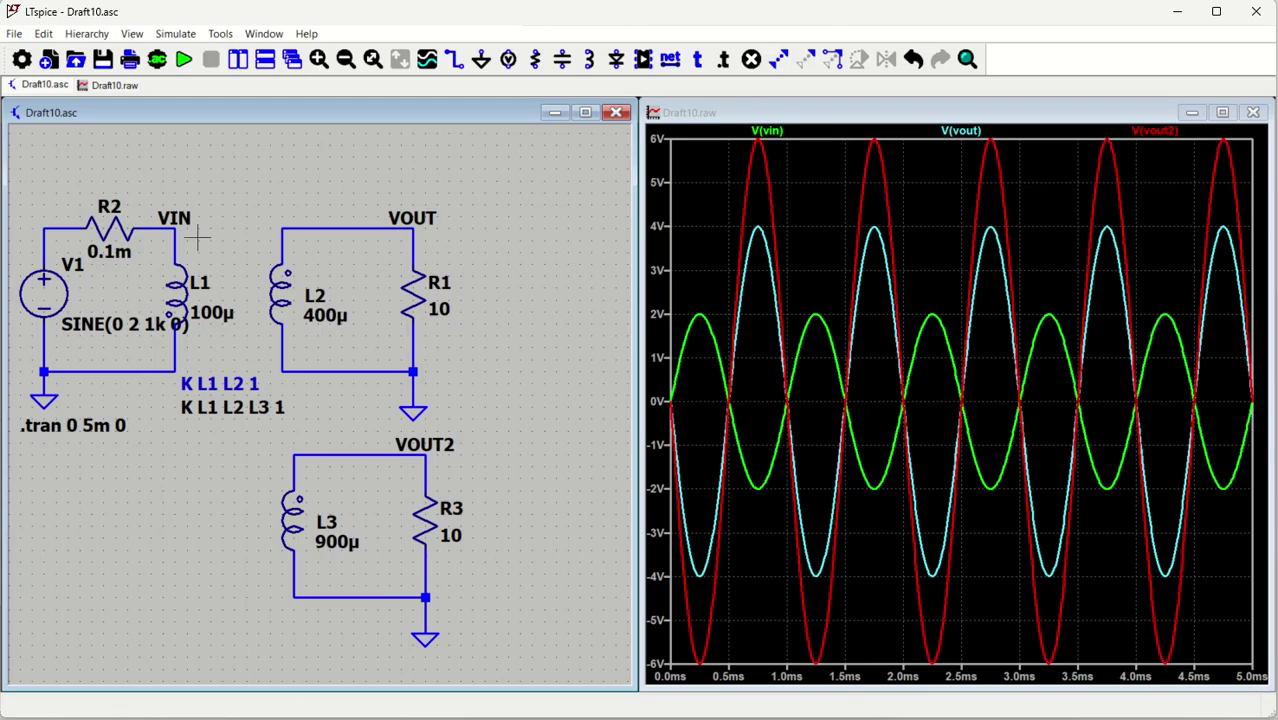
Step: Plot the voltages at the VIN, VOUT and VOUT2 nodes of the three-winding transformer schematic
{"action": "left_click", "coordinate": [175, 230]}
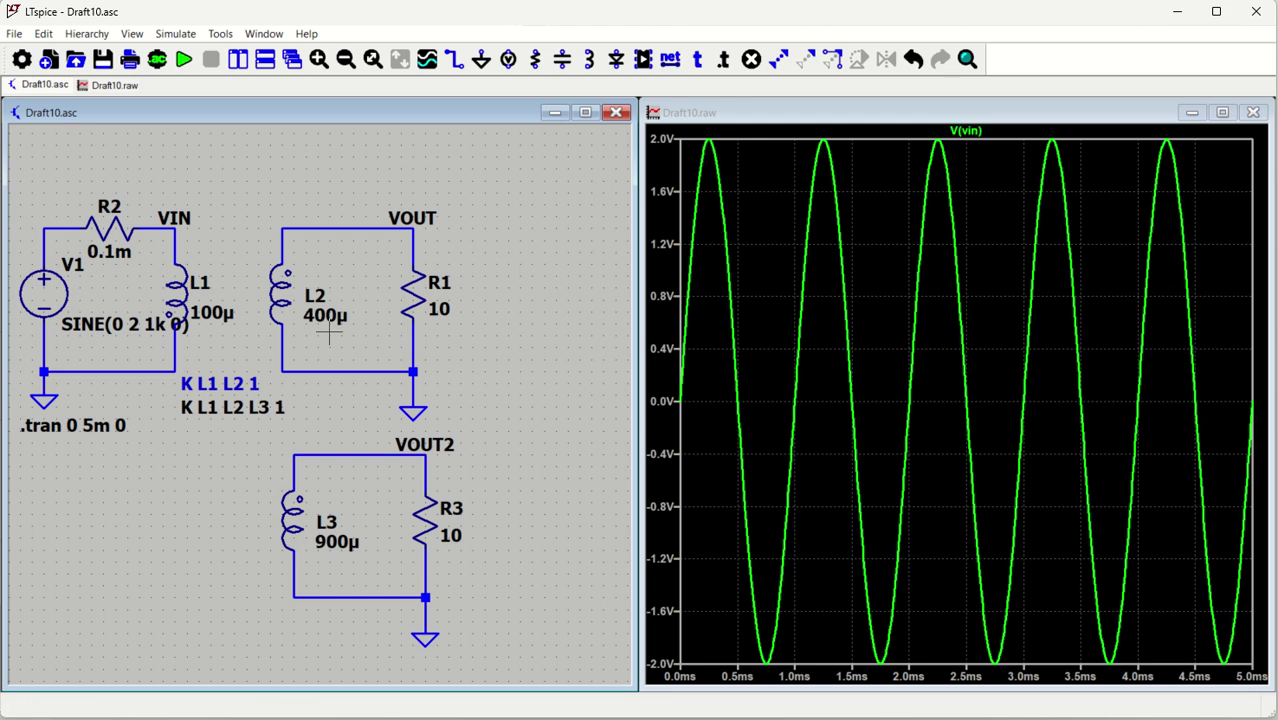
{"action": "left_click", "coordinate": [389, 222]}
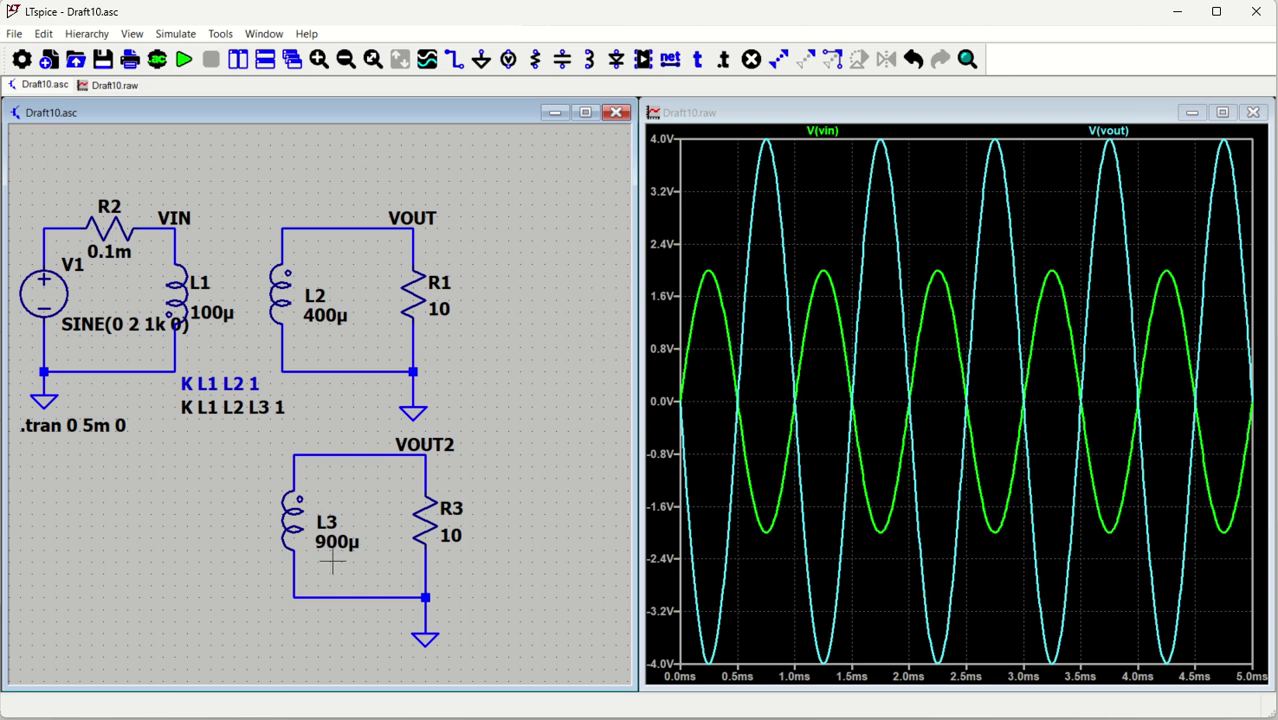
{"action": "left_click", "coordinate": [379, 452]}
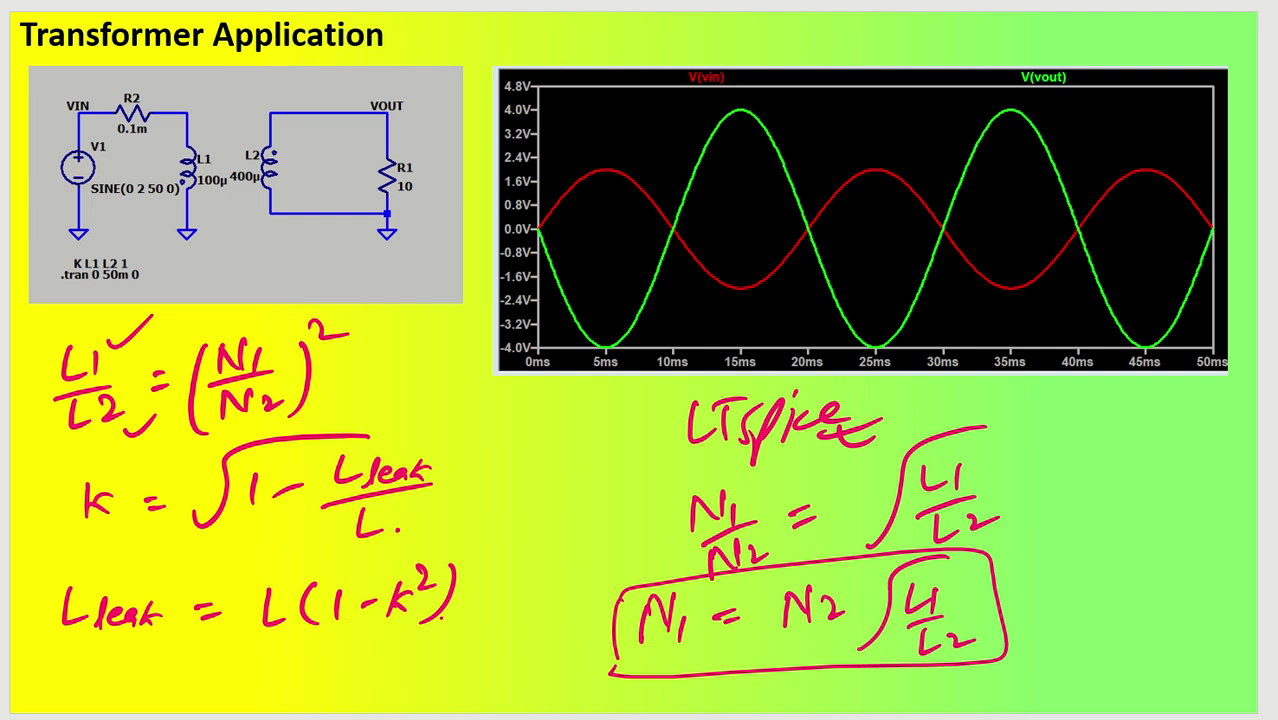
{"action": "left_click_drag", "start_coordinate": [172, 128], "coordinate": [215, 111]}
{"action": "left_click_drag", "start_coordinate": [284, 146], "coordinate": [329, 123]}
{"action": "left_click_drag", "start_coordinate": [294, 390], "coordinate": [331, 377]}
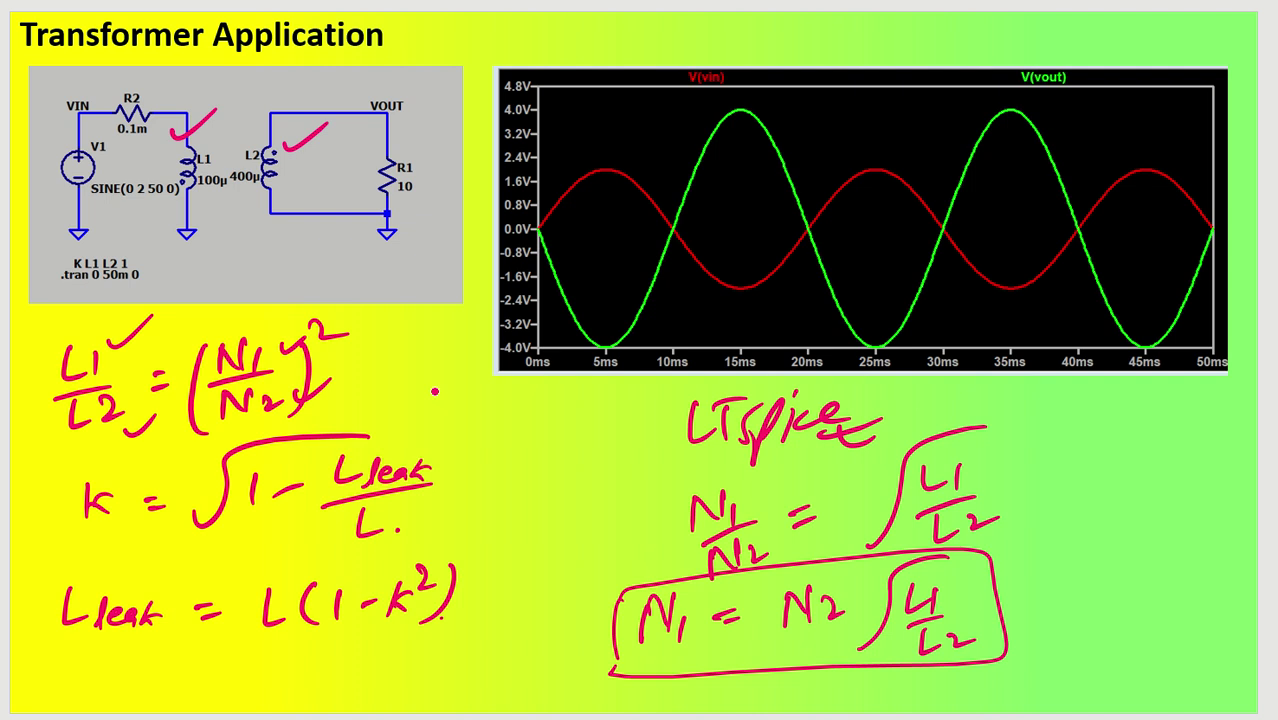
{"action": "left_click_drag", "start_coordinate": [380, 352], "coordinate": [346, 368]}
{"action": "left_click_drag", "start_coordinate": [1048, 398], "coordinate": [1060, 398]}
{"action": "left_click_drag", "start_coordinate": [1066, 414], "coordinate": [1076, 434]}
{"action": "mouse_move", "coordinate": [1058, 458]}
{"action": "left_mouse_down"}
{"action": "mouse_move", "coordinate": [1058, 483]}
{"action": "mouse_move", "coordinate": [1094, 472]}
{"action": "mouse_move", "coordinate": [1118, 428]}
{"action": "left_mouse_up"}
{"action": "mouse_move", "coordinate": [1104, 440]}
{"action": "left_mouse_down"}
{"action": "mouse_move", "coordinate": [1144, 393]}
{"action": "mouse_move", "coordinate": [1162, 413]}
{"action": "mouse_move", "coordinate": [1170, 385]}
{"action": "mouse_move", "coordinate": [1186, 420]}
{"action": "left_mouse_up"}
{"action": "mouse_move", "coordinate": [1156, 464]}
{"action": "left_mouse_down"}
{"action": "mouse_move", "coordinate": [1162, 440]}
{"action": "mouse_move", "coordinate": [1212, 457]}
{"action": "left_mouse_up"}
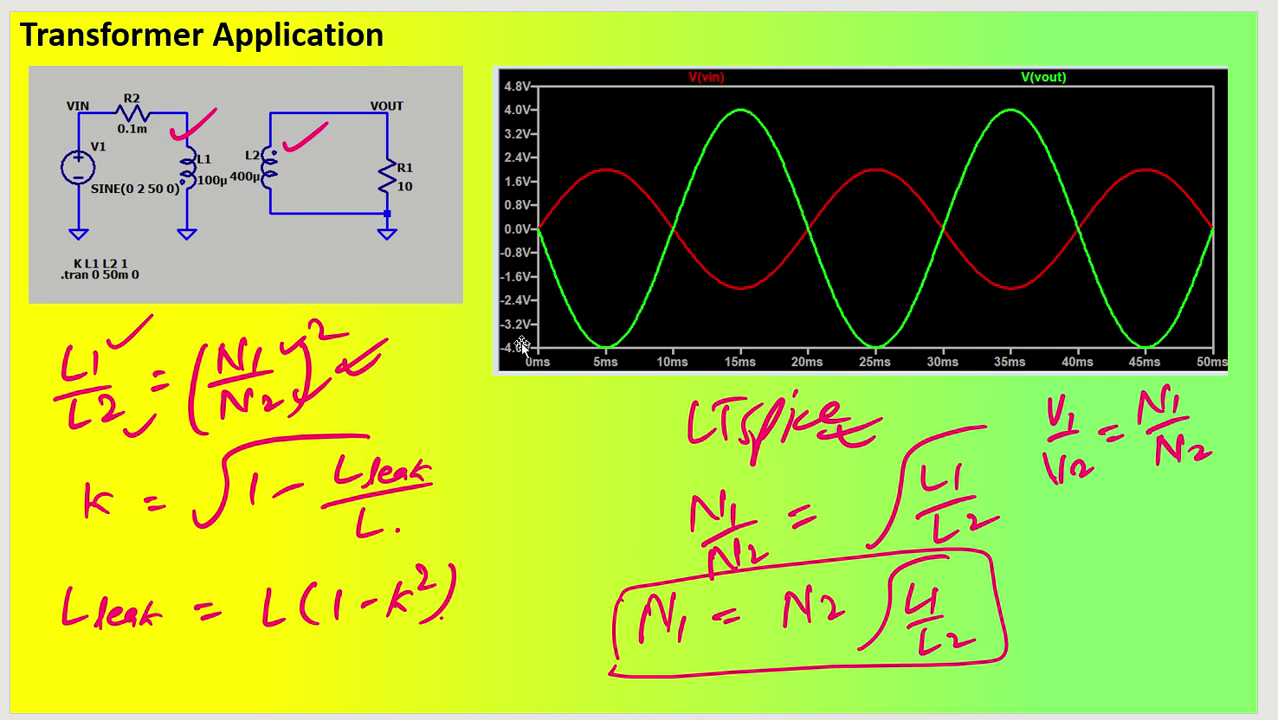
Step: Switch back to LTspice, close Draft10.asc with its changes saved, and start a new blank schematic
{"action": "left_click", "coordinate": [782, 718]}
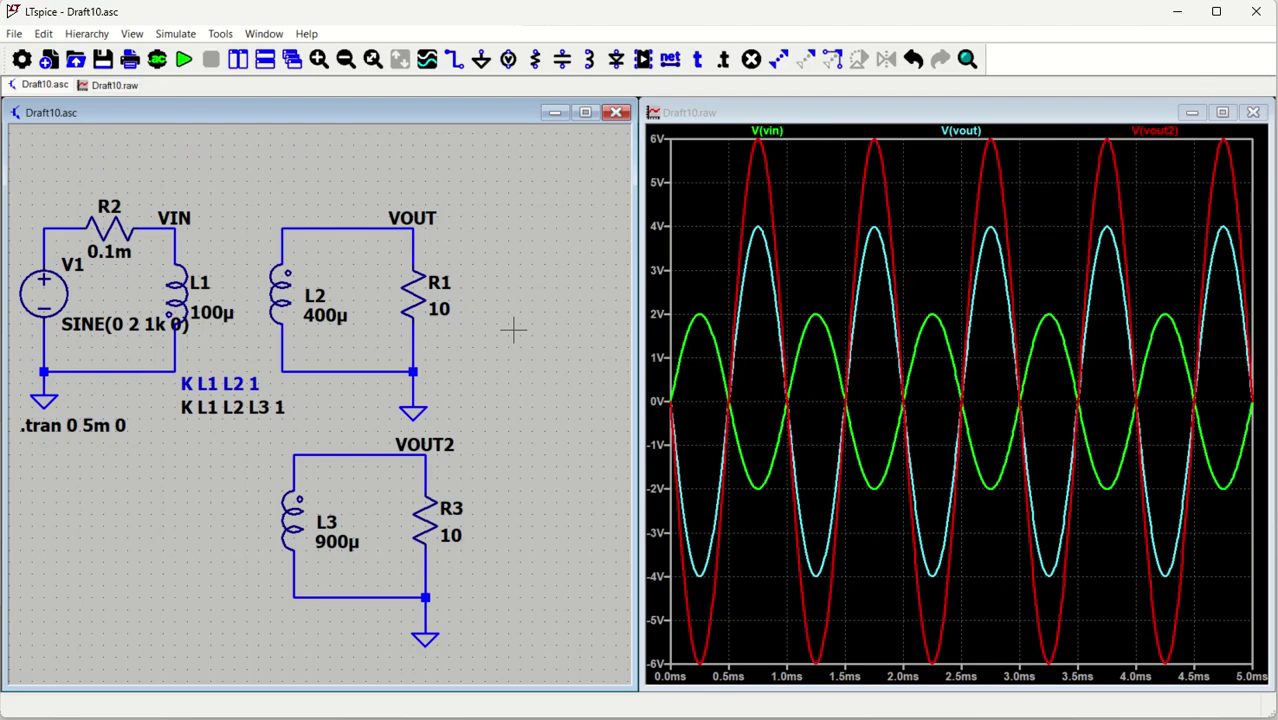
{"action": "left_click", "coordinate": [616, 113]}
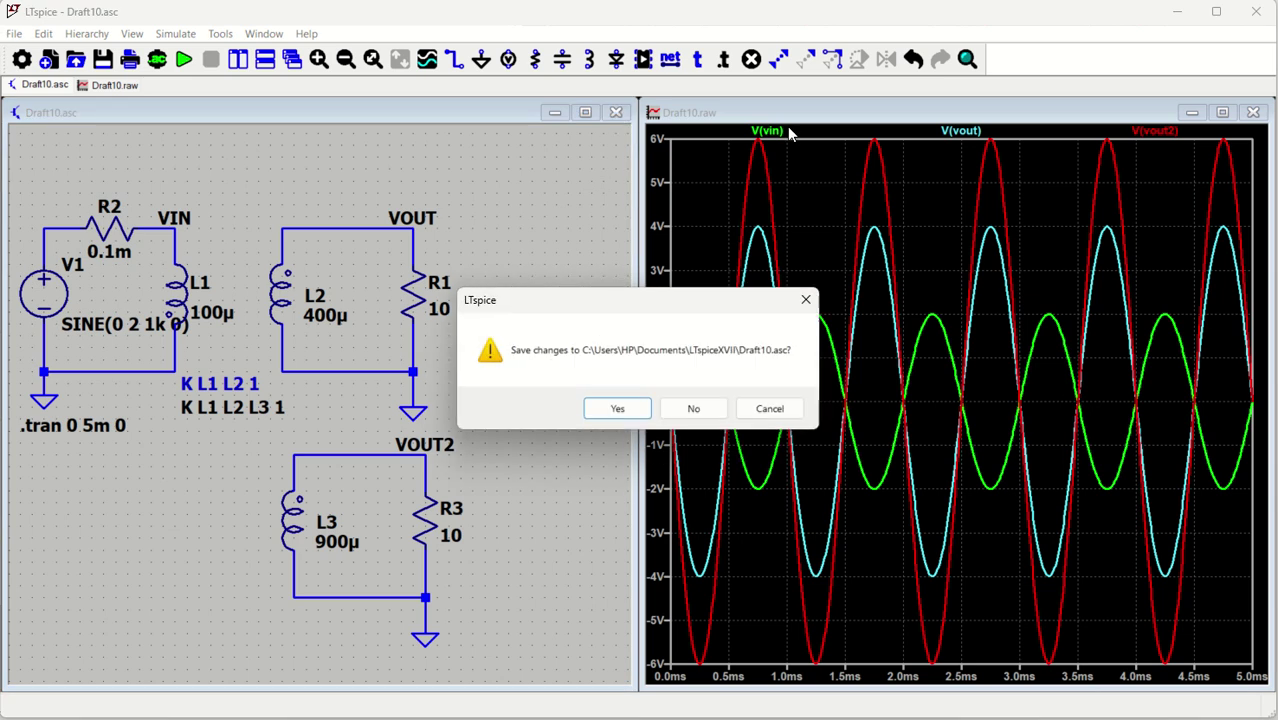
{"action": "left_click", "coordinate": [634, 408]}
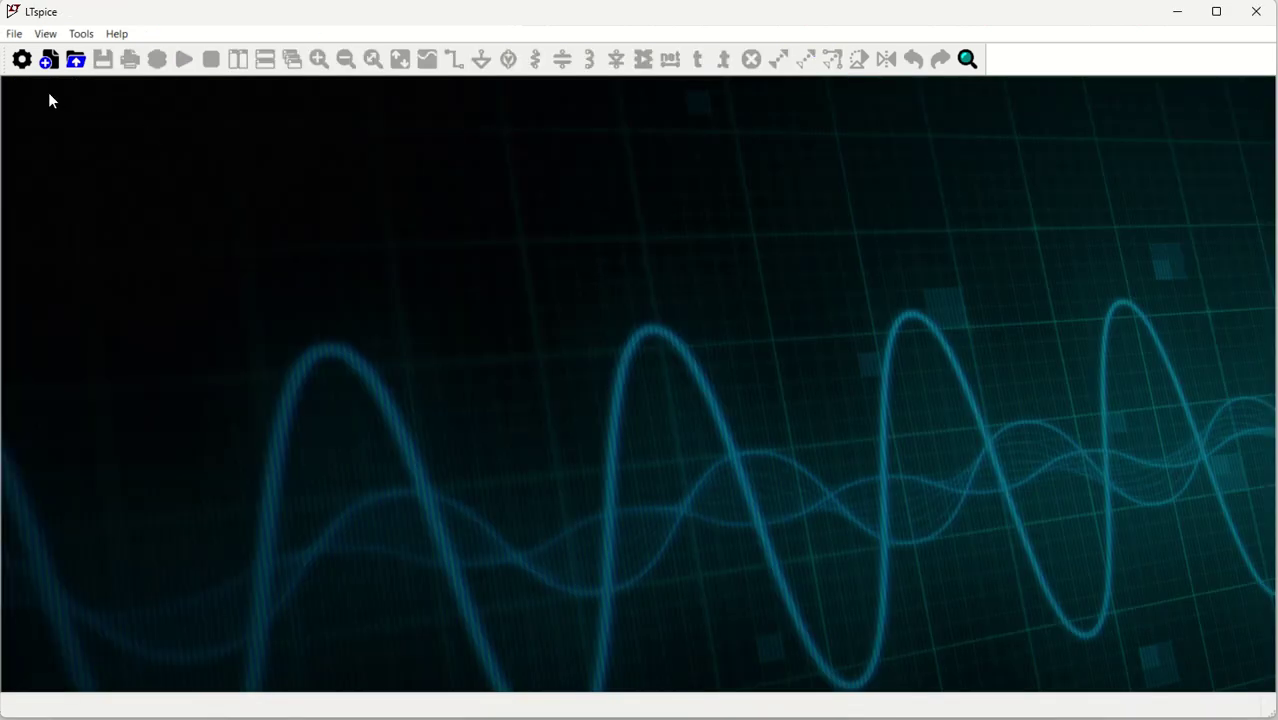
{"action": "left_click", "coordinate": [49, 64]}
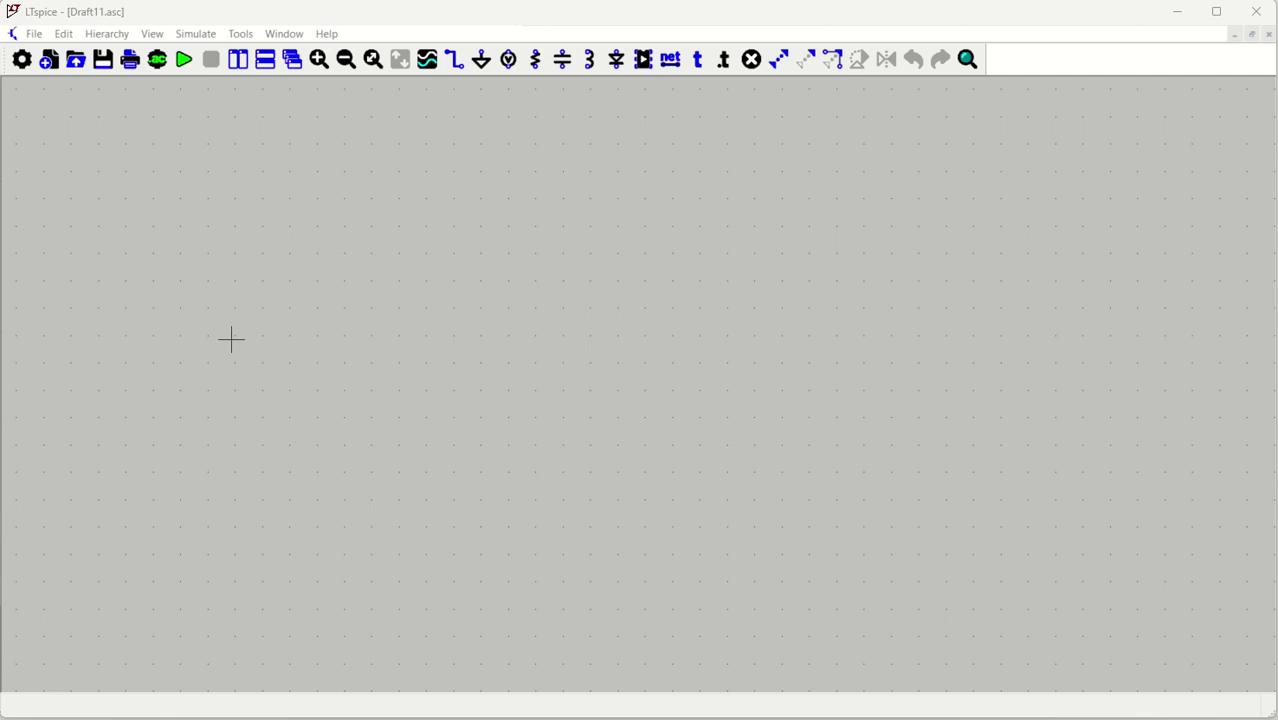
Step: Place an upright voltage source on the left part of the blank schematic
{"action": "key", "text": "v"}
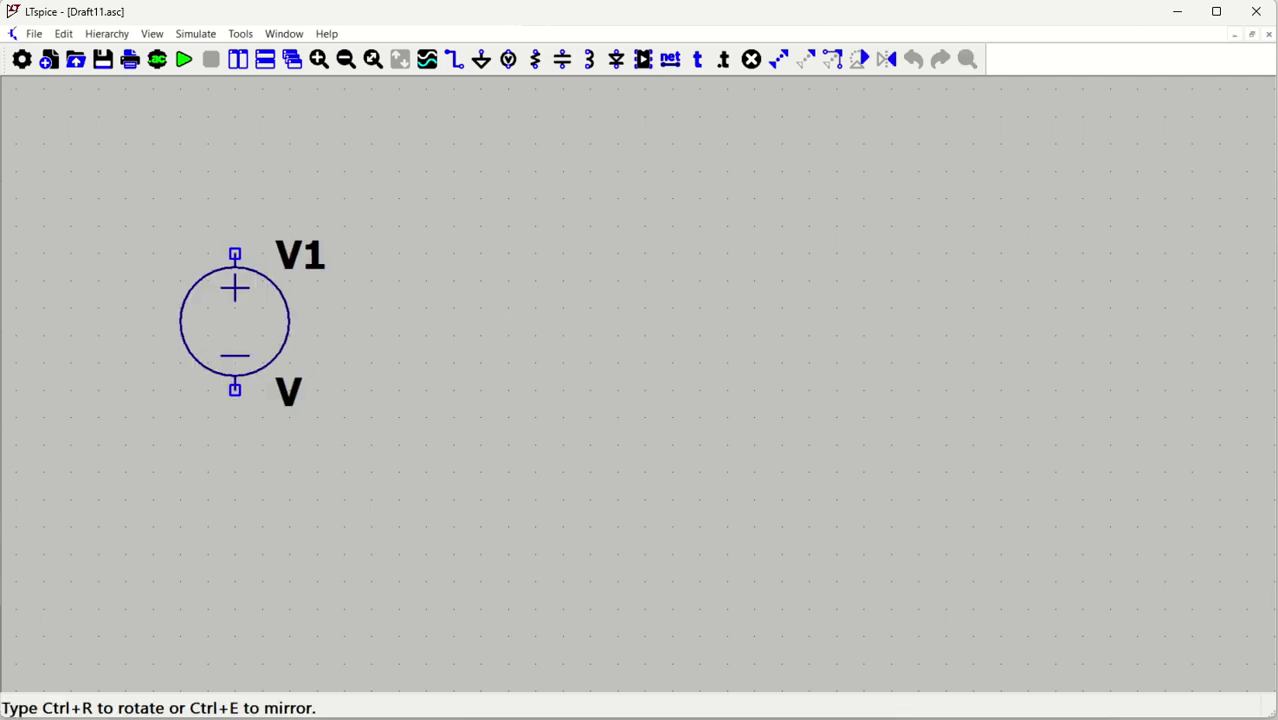
{"action": "left_click", "coordinate": [235, 349]}
{"action": "key", "text": "Escape"}
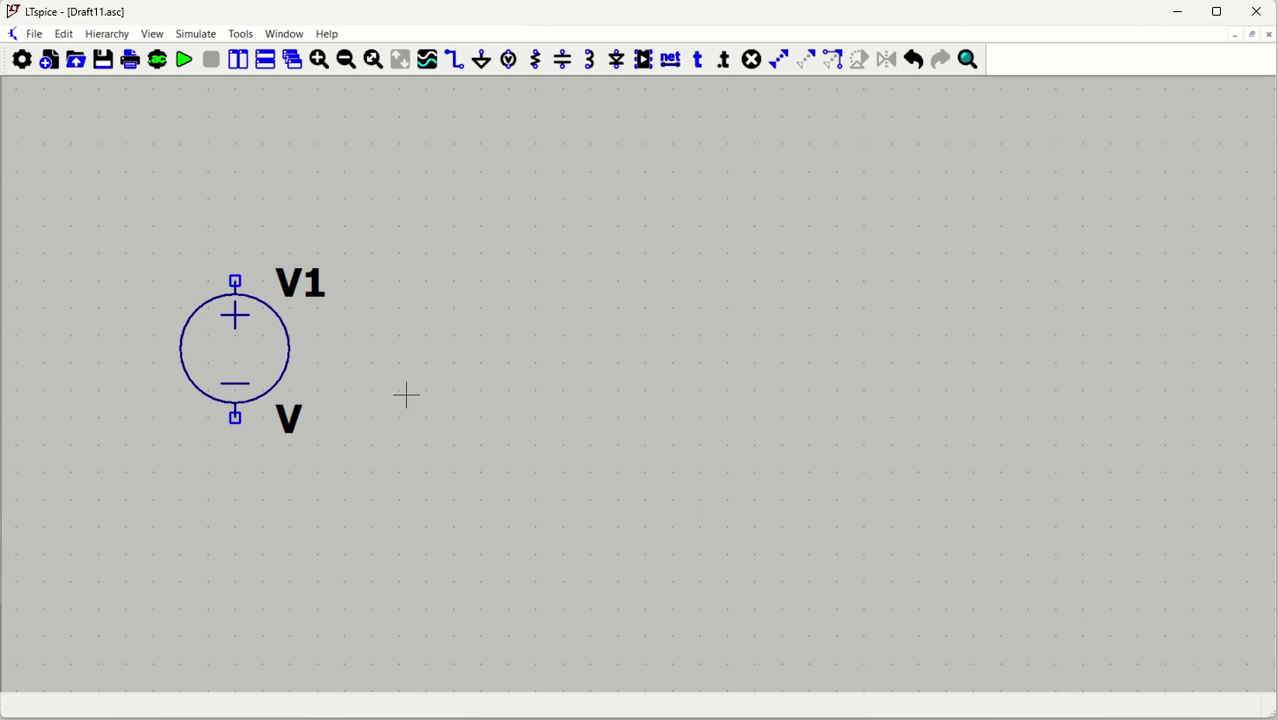
Step: Place two facing vertical inductors, L1 beside the voltage source and L2 further right, rotated 180 degrees
{"action": "key", "text": "l"}
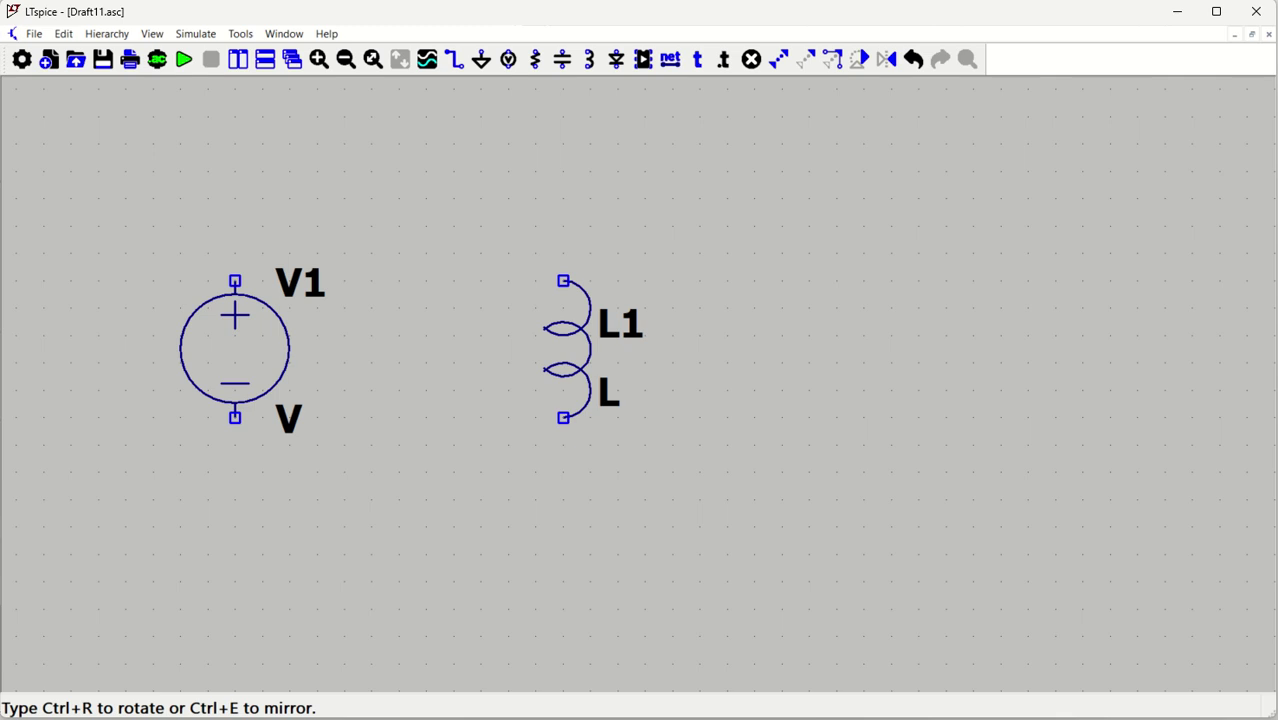
{"action": "left_click", "coordinate": [565, 350]}
{"action": "key", "text": "ctrl+r"}
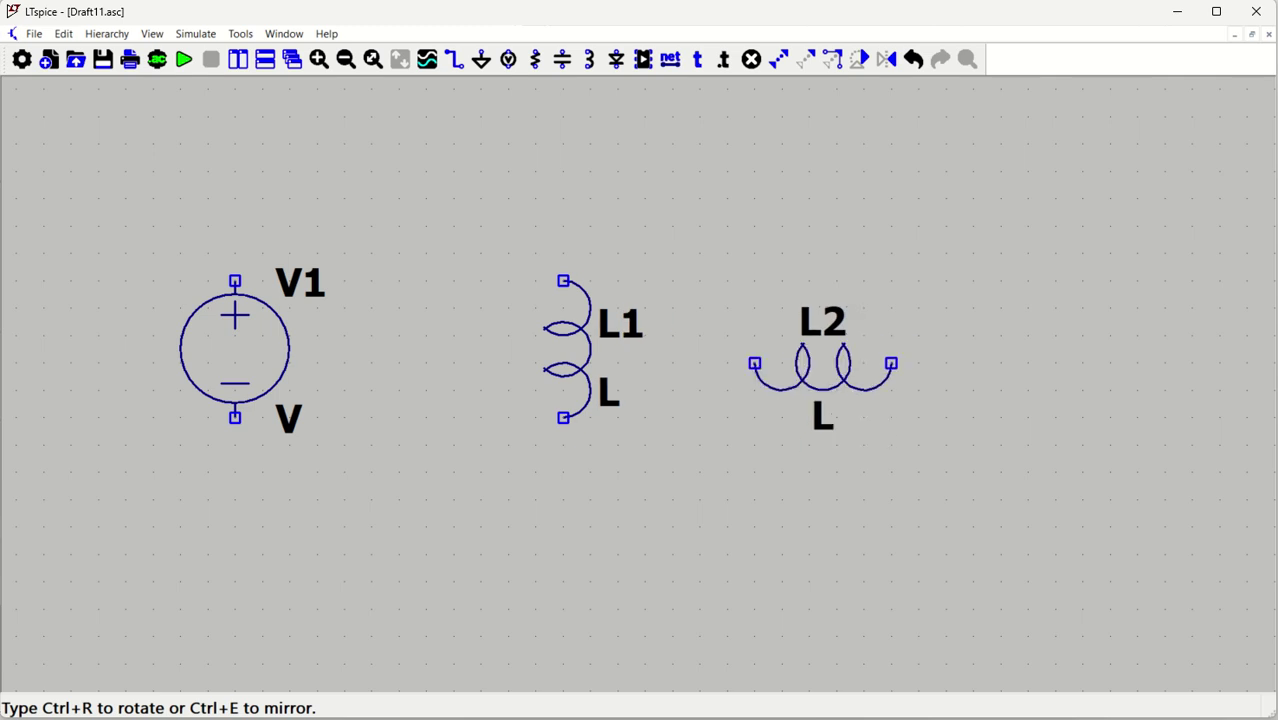
{"action": "key", "text": "ctrl+r"}
{"action": "left_click", "coordinate": [836, 350]}
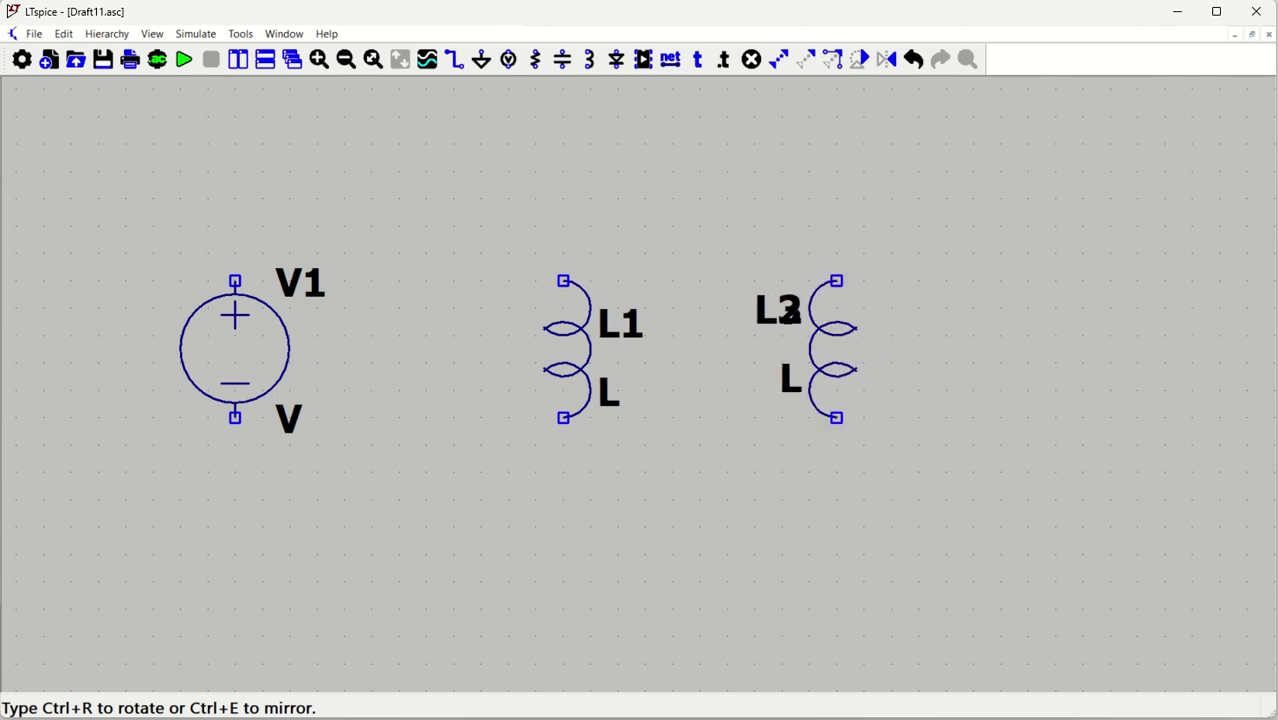
Step: Place a vertical load resistor to the right of L2 and a horizontal series resistor above and between V1 and L1
{"action": "key", "text": "r"}
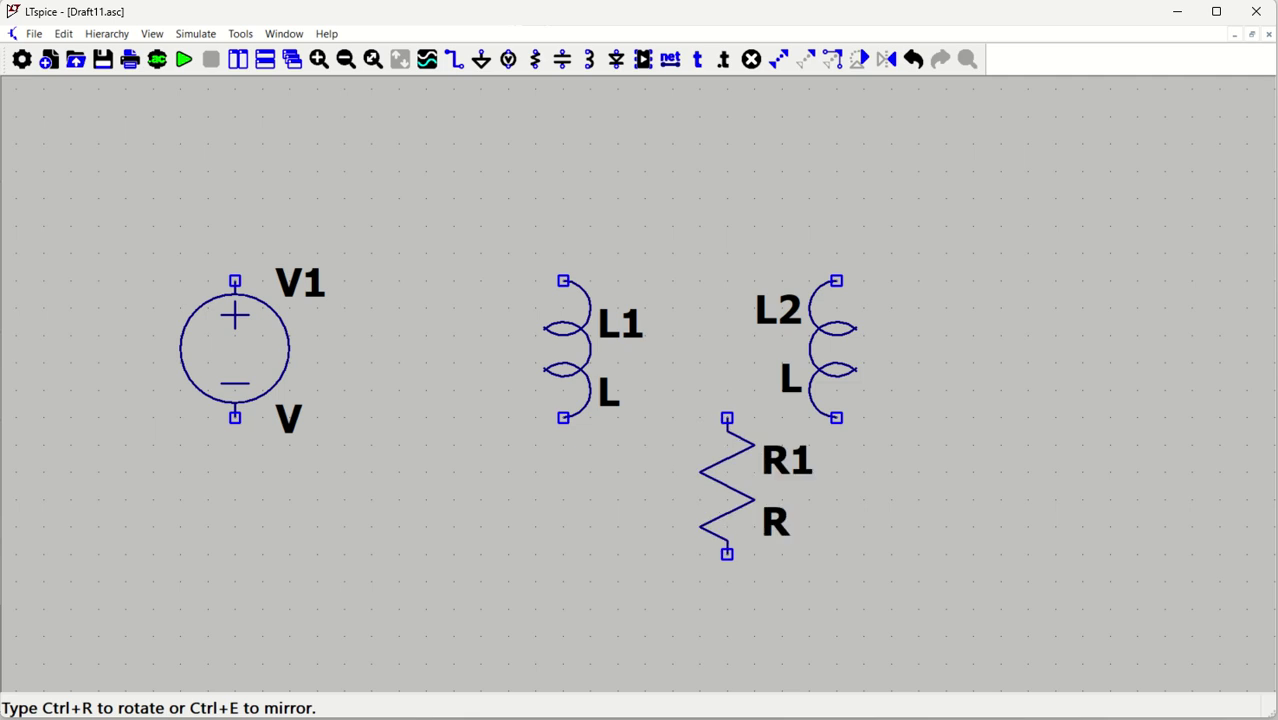
{"action": "left_click", "coordinate": [1110, 376]}
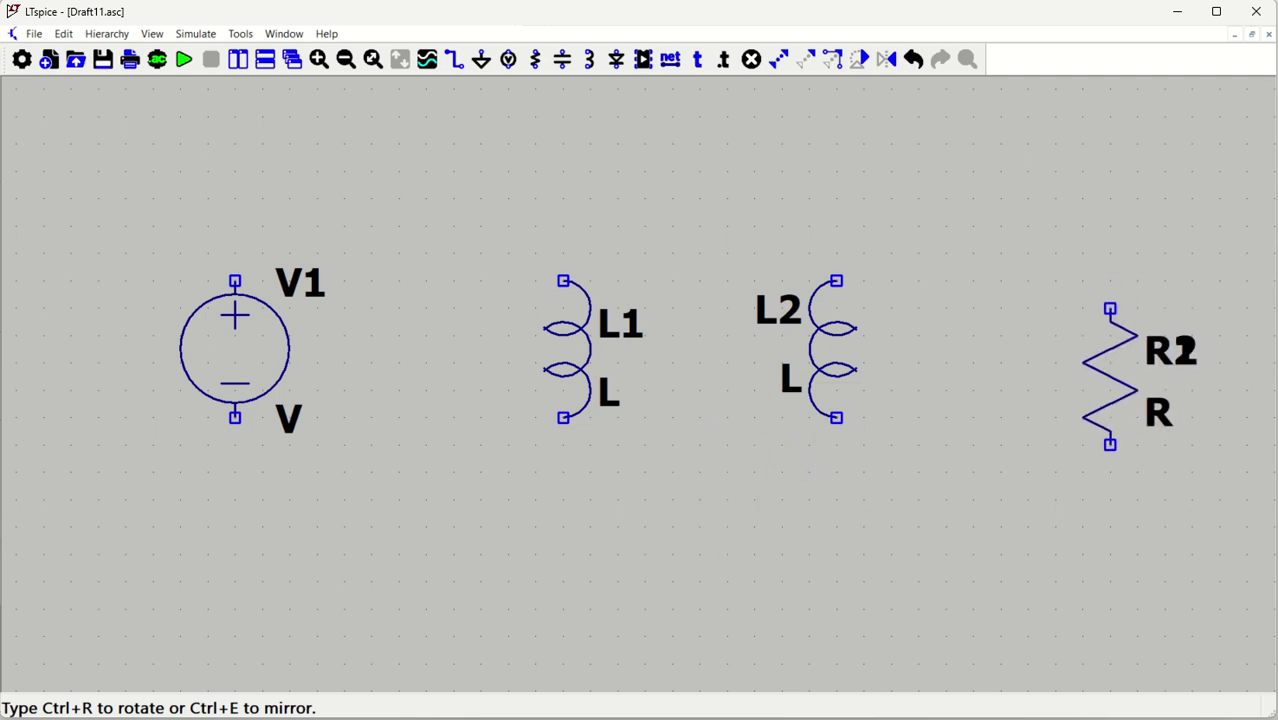
{"action": "key", "text": "ctrl+r"}
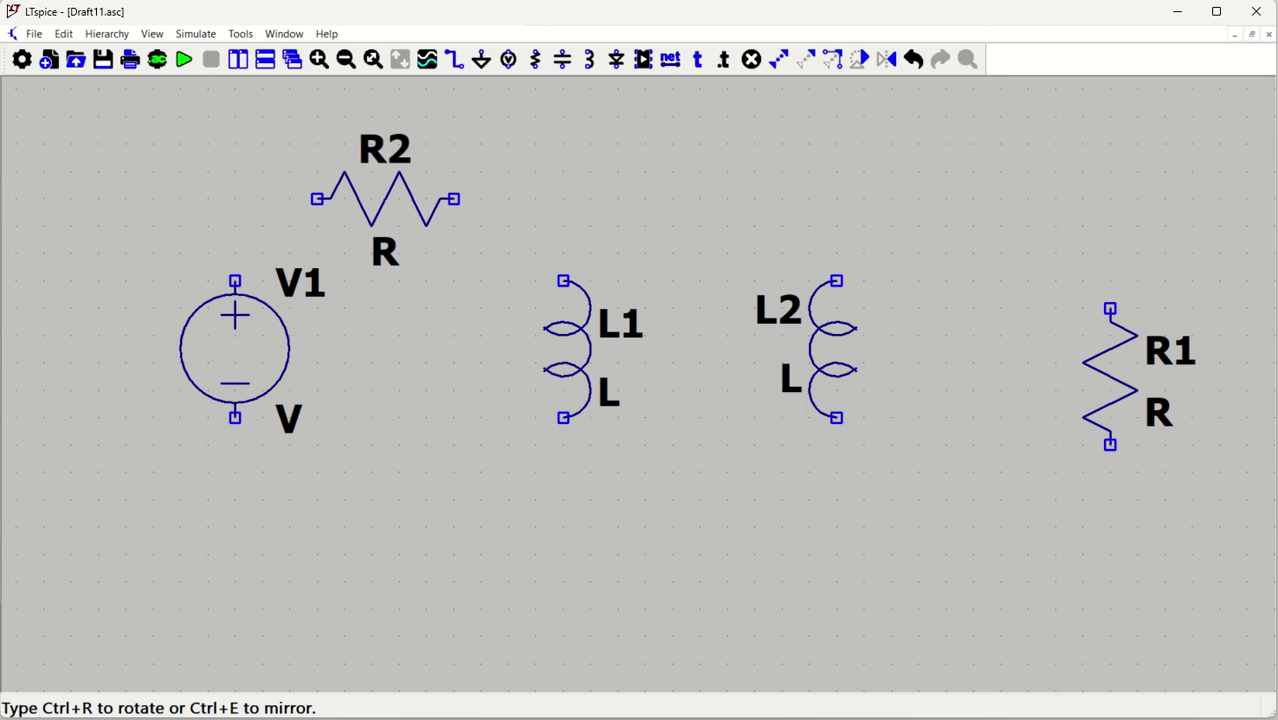
{"action": "left_click", "coordinate": [385, 199]}
{"action": "key", "text": "Escape"}
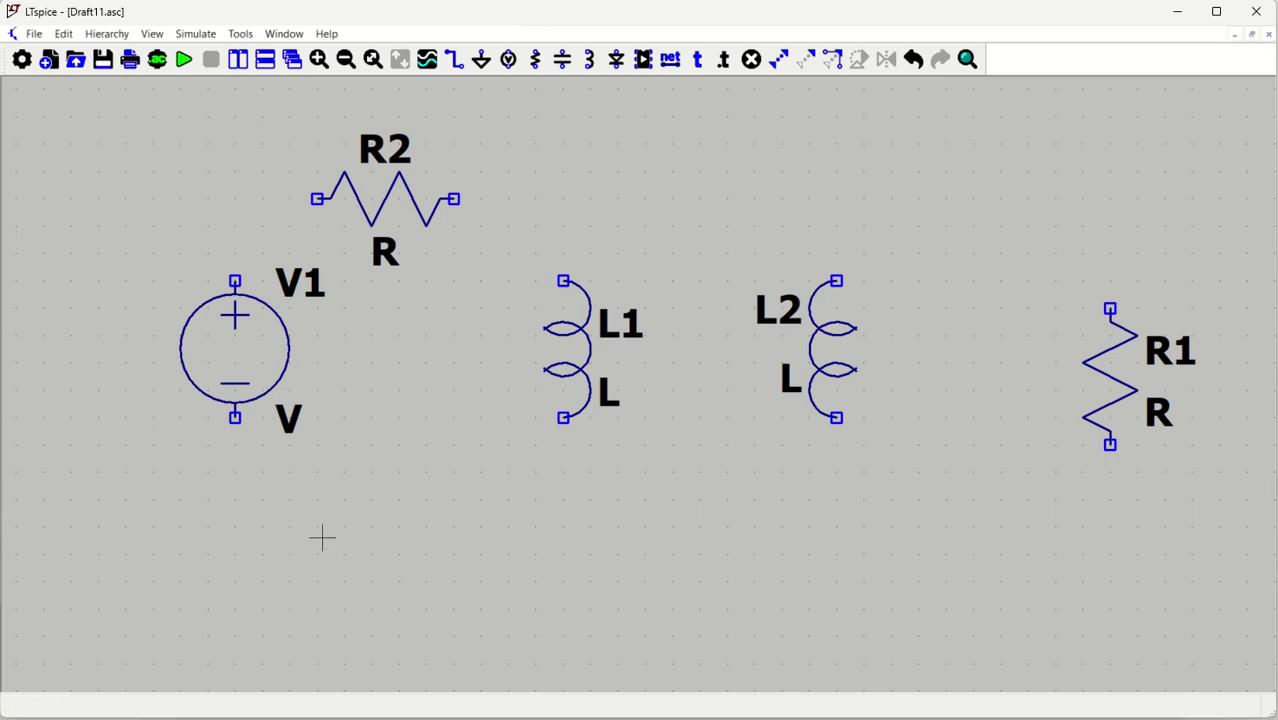
Step: Place two ground symbols, one below the voltage source and one below resistor R1
{"action": "key", "text": "g"}
{"action": "left_click", "coordinate": [234, 554]}
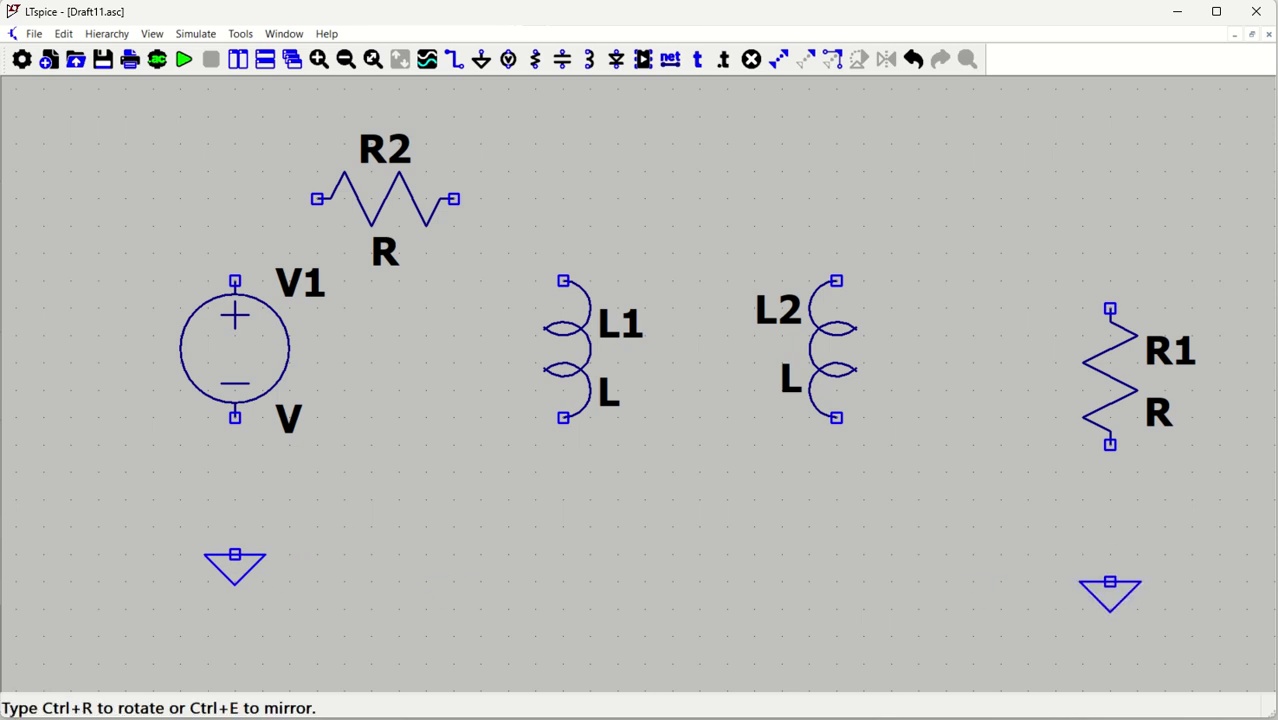
{"action": "left_click", "coordinate": [1110, 581]}
{"action": "key", "text": "Escape"}
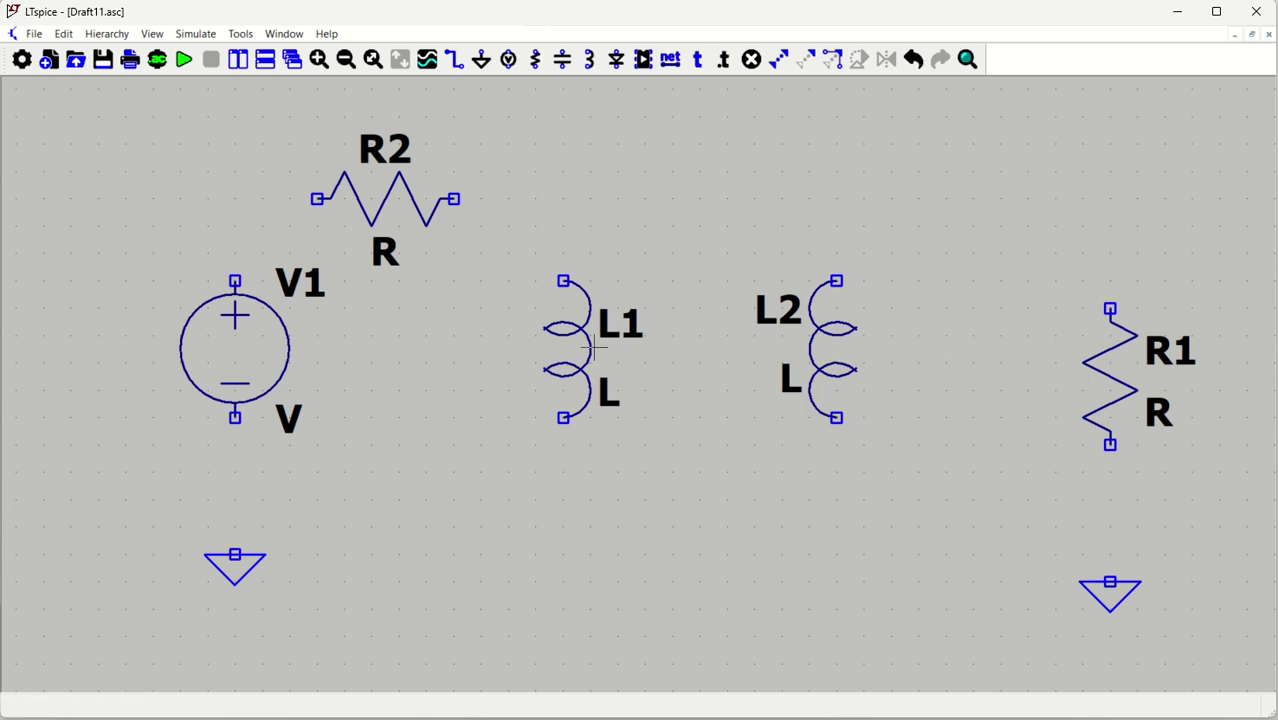
Step: Set the inductance of L1 to 100u and of L2 to 400u
{"action": "right_click", "coordinate": [563, 370]}
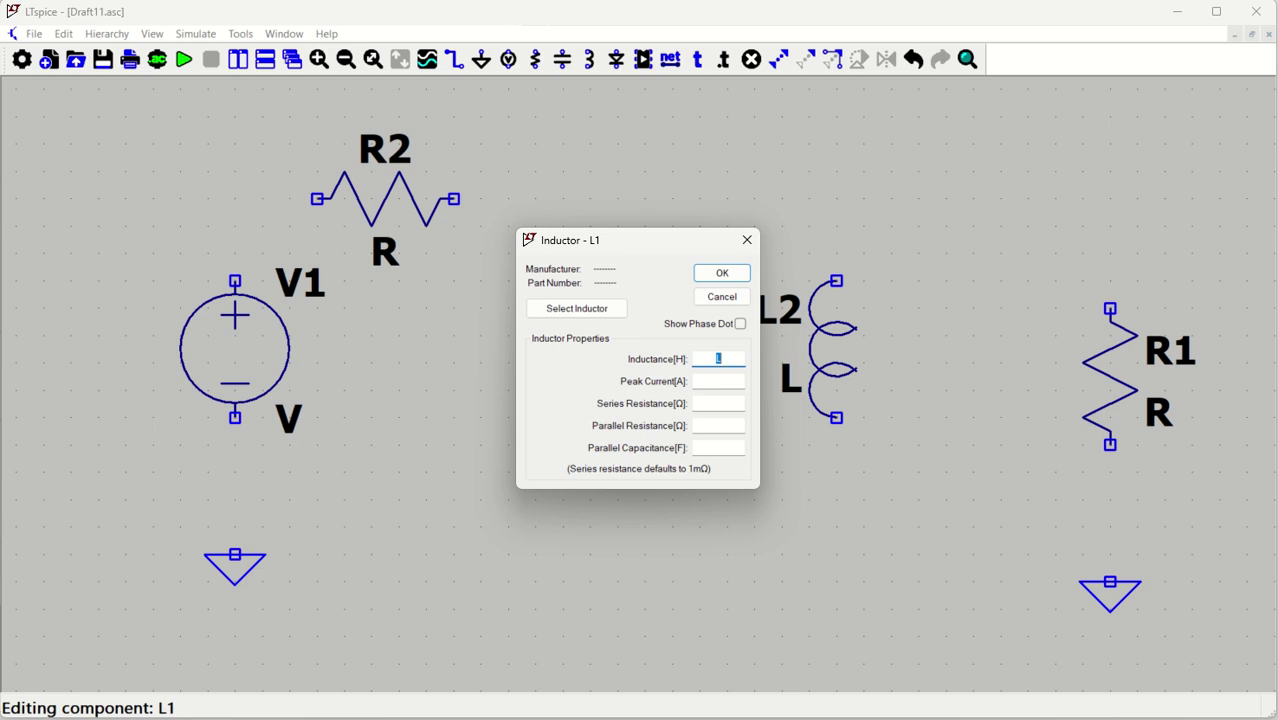
{"action": "key", "text": "Return"}
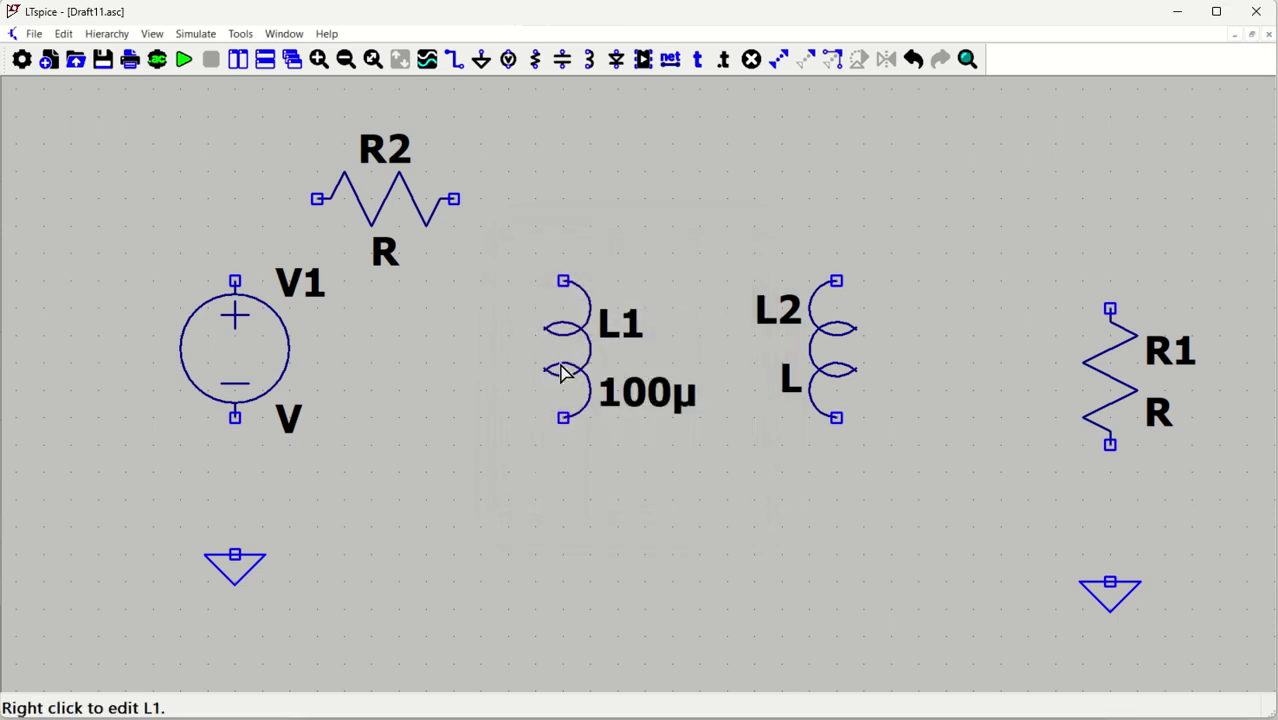
{"action": "right_click", "coordinate": [833, 362]}
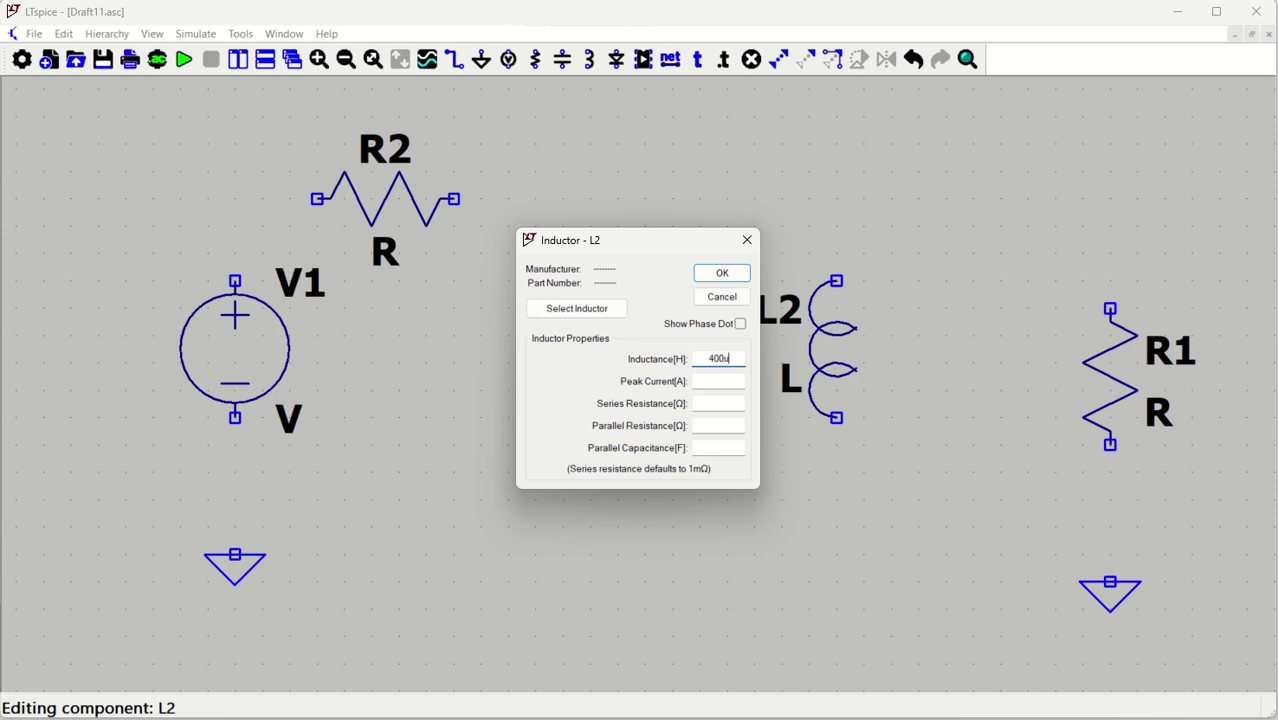
{"action": "key", "text": "Return"}
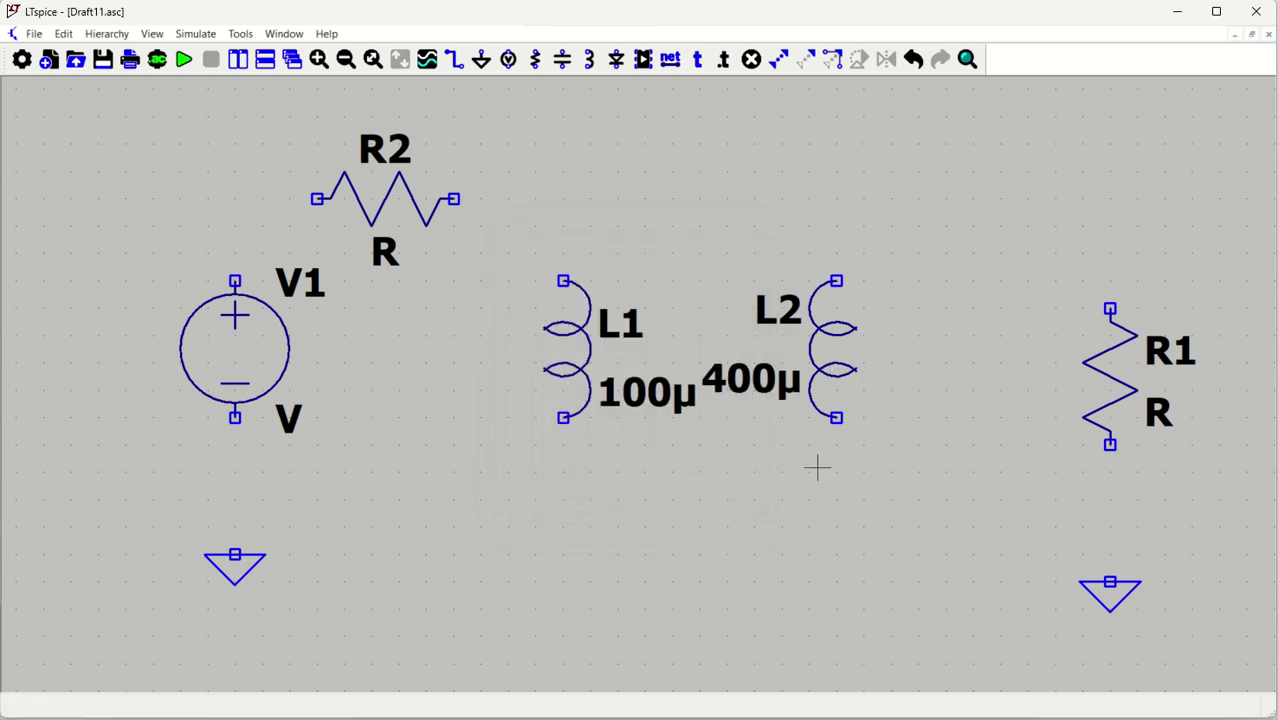
Step: Show the phase dots on inductors L1 and L2
{"action": "right_click", "coordinate": [566, 352]}
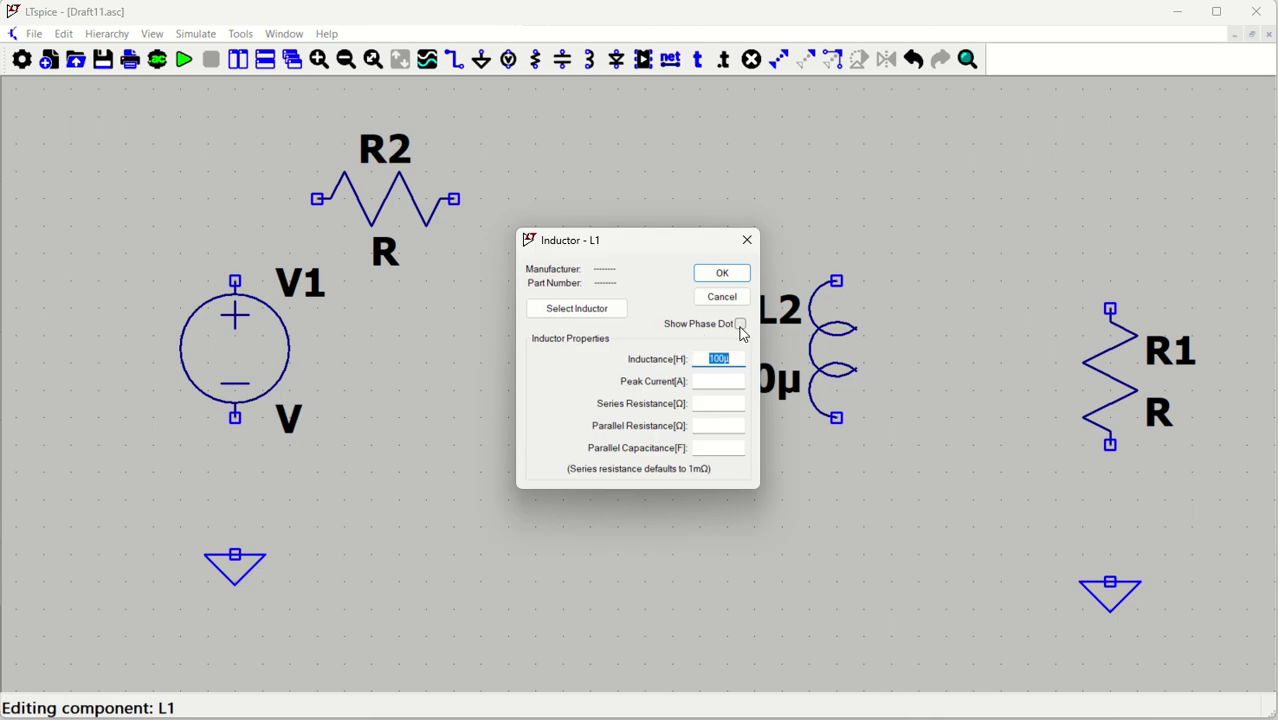
{"action": "key", "text": "End"}
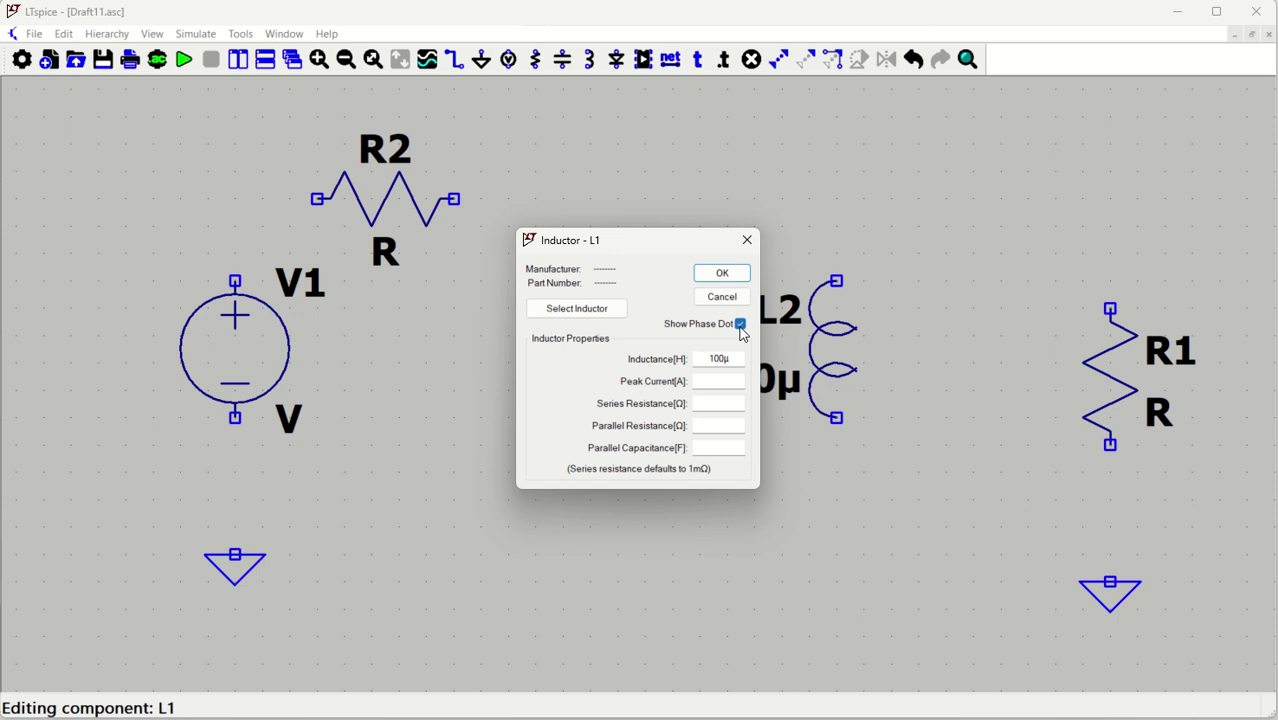
{"action": "left_click", "coordinate": [719, 275]}
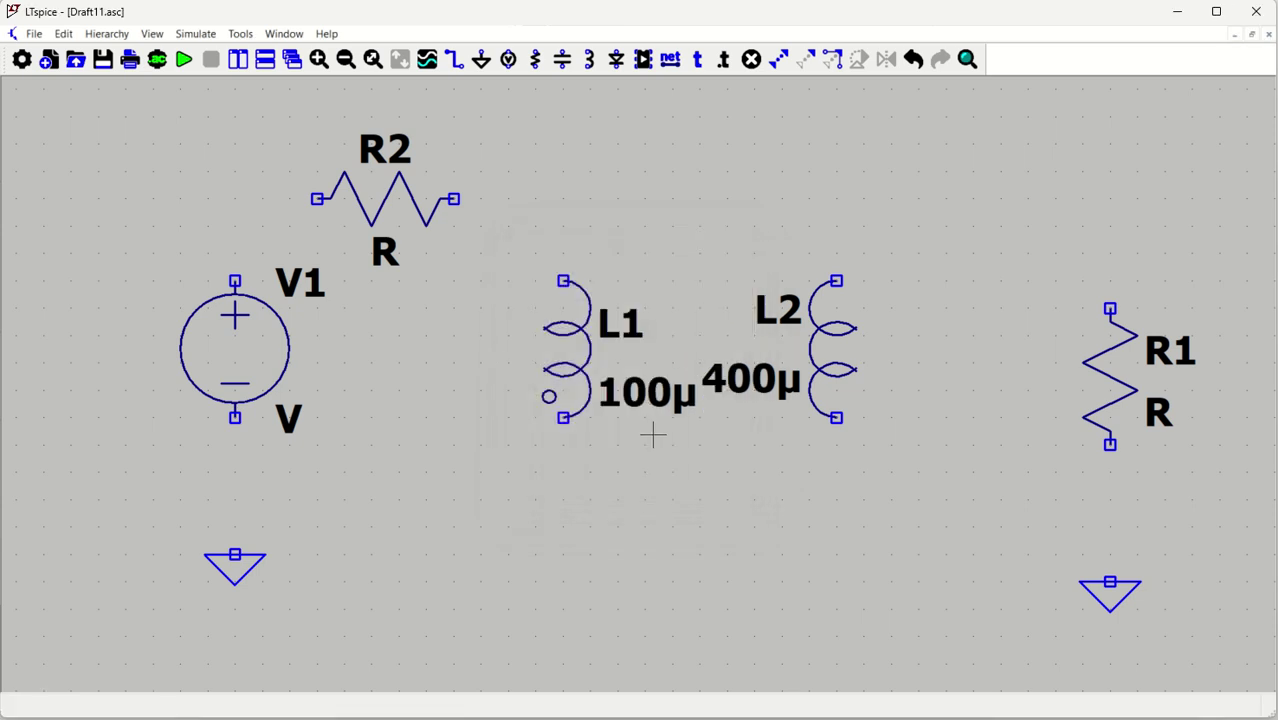
{"action": "right_click", "coordinate": [836, 347]}
{"action": "left_click", "coordinate": [741, 325]}
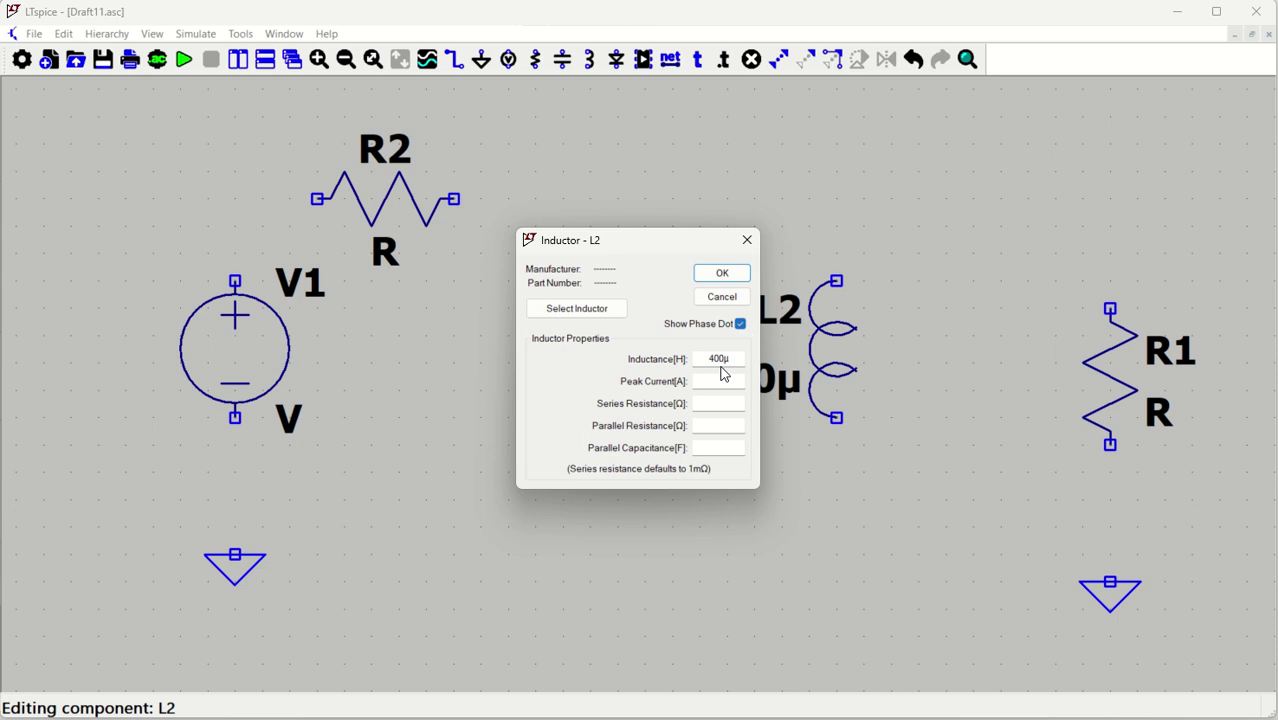
{"action": "left_click", "coordinate": [724, 274]}
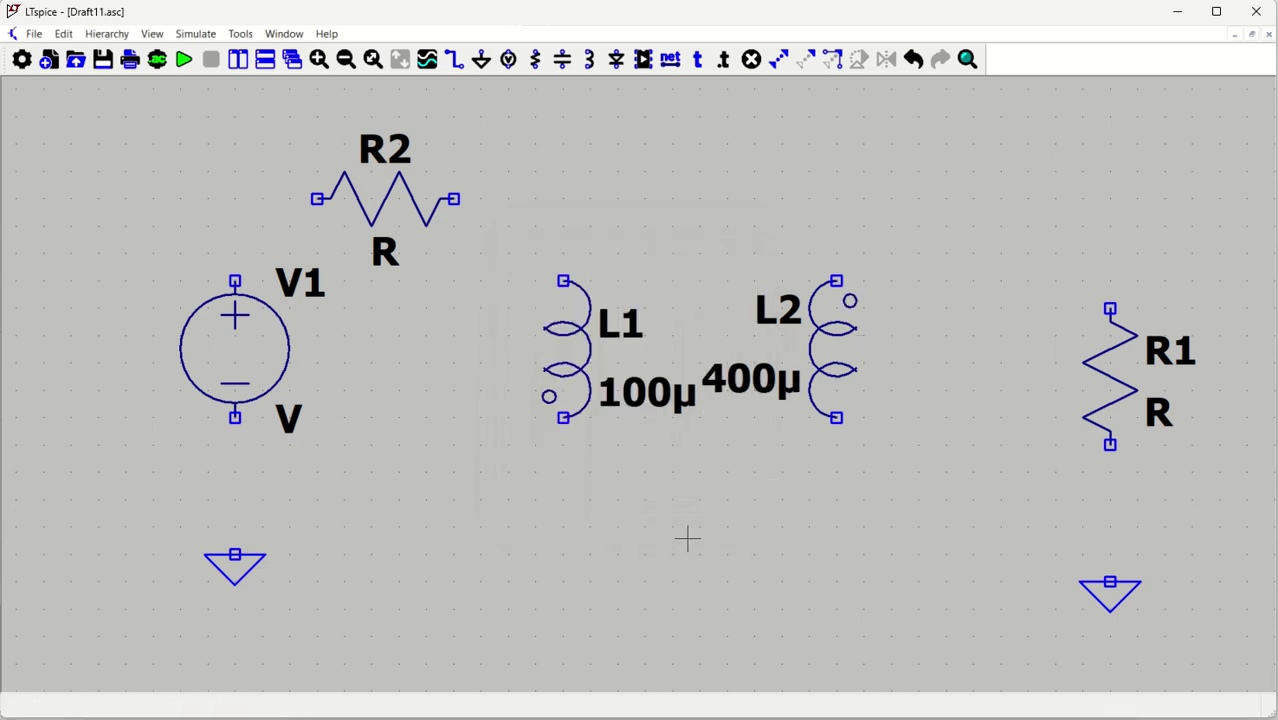
Step: Make V1 a SINE source with DC offset 0, amplitude 2 V, frequency 1k and delay 0
{"action": "right_click", "coordinate": [237, 345]}
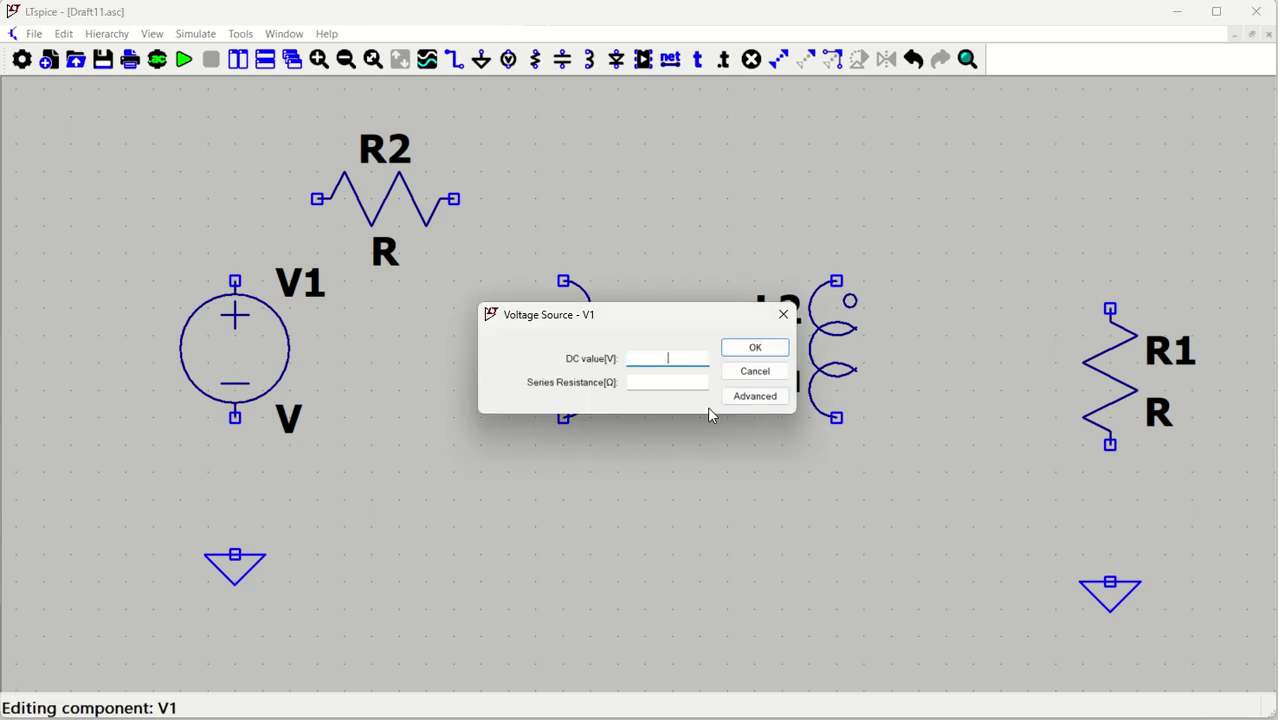
{"action": "left_click", "coordinate": [757, 397]}
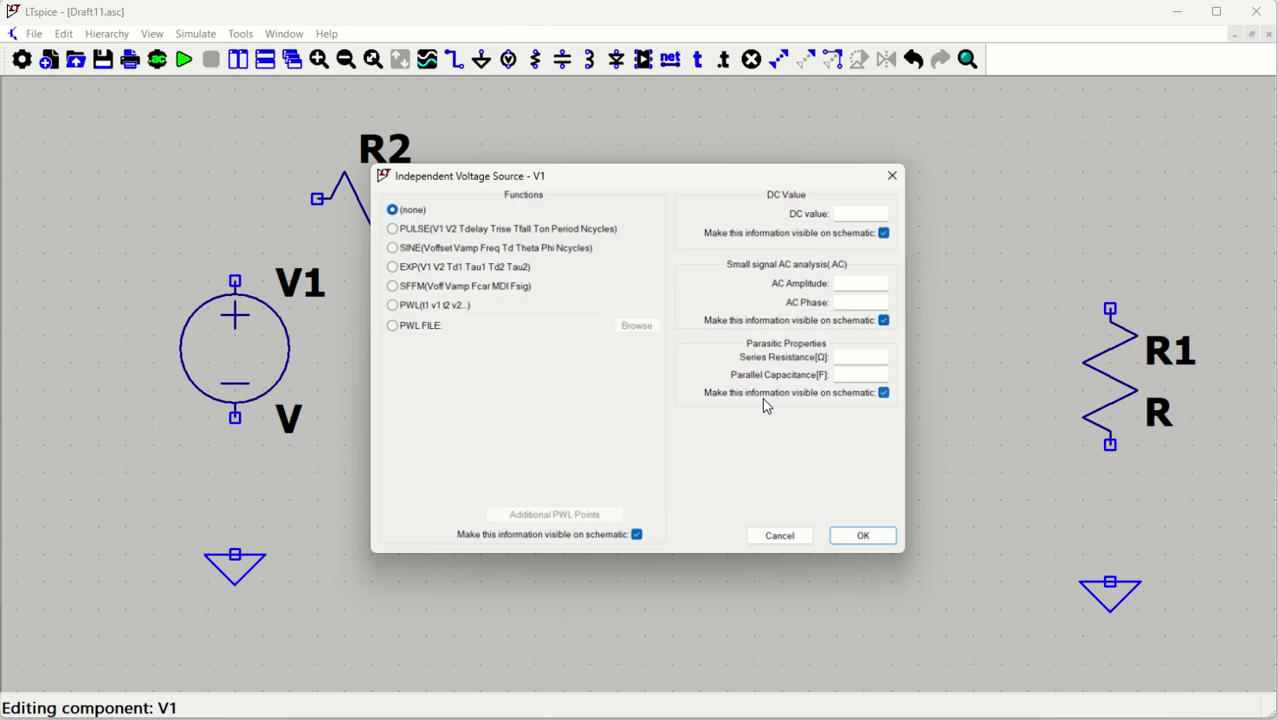
{"action": "left_click", "coordinate": [403, 253]}
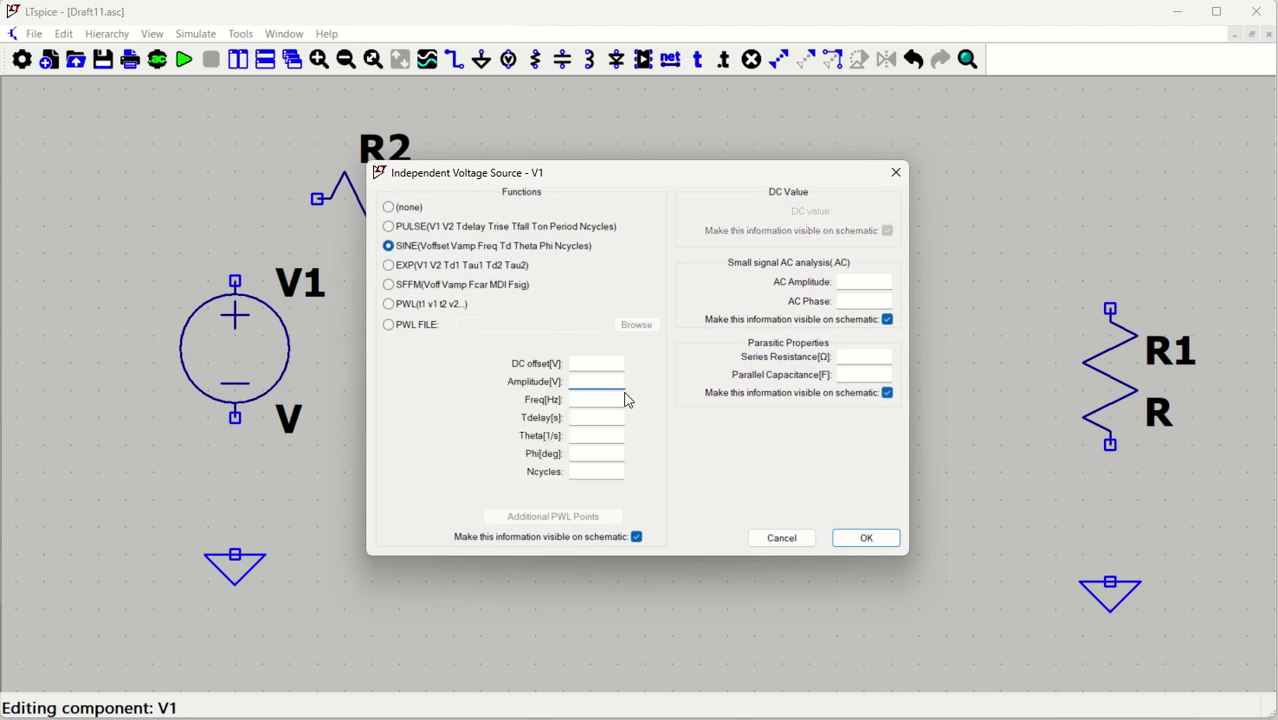
{"action": "left_click", "coordinate": [595, 402]}
{"action": "left_click", "coordinate": [613, 417]}
{"action": "left_click", "coordinate": [873, 540]}
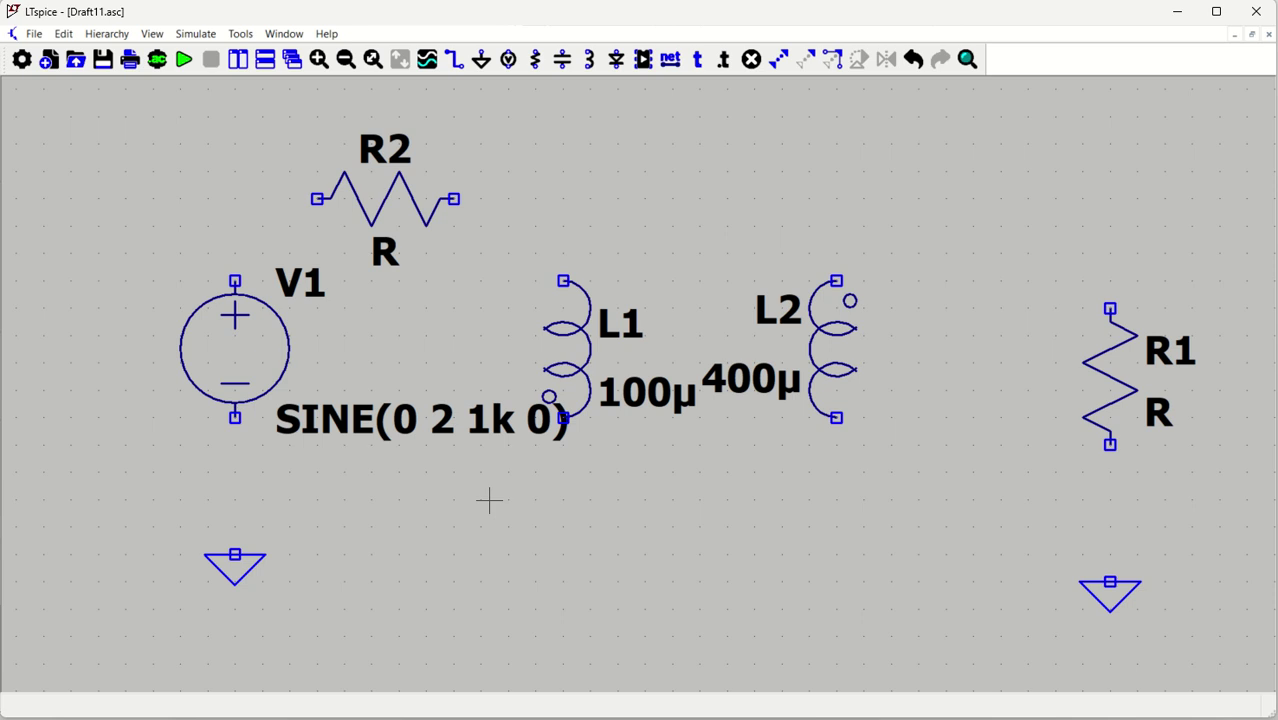
Step: Wire the primary loop: connect V1 through R2 to the upper end of L1, and join V1's negative terminal and L1's lower end to ground
{"action": "key", "text": "F3"}
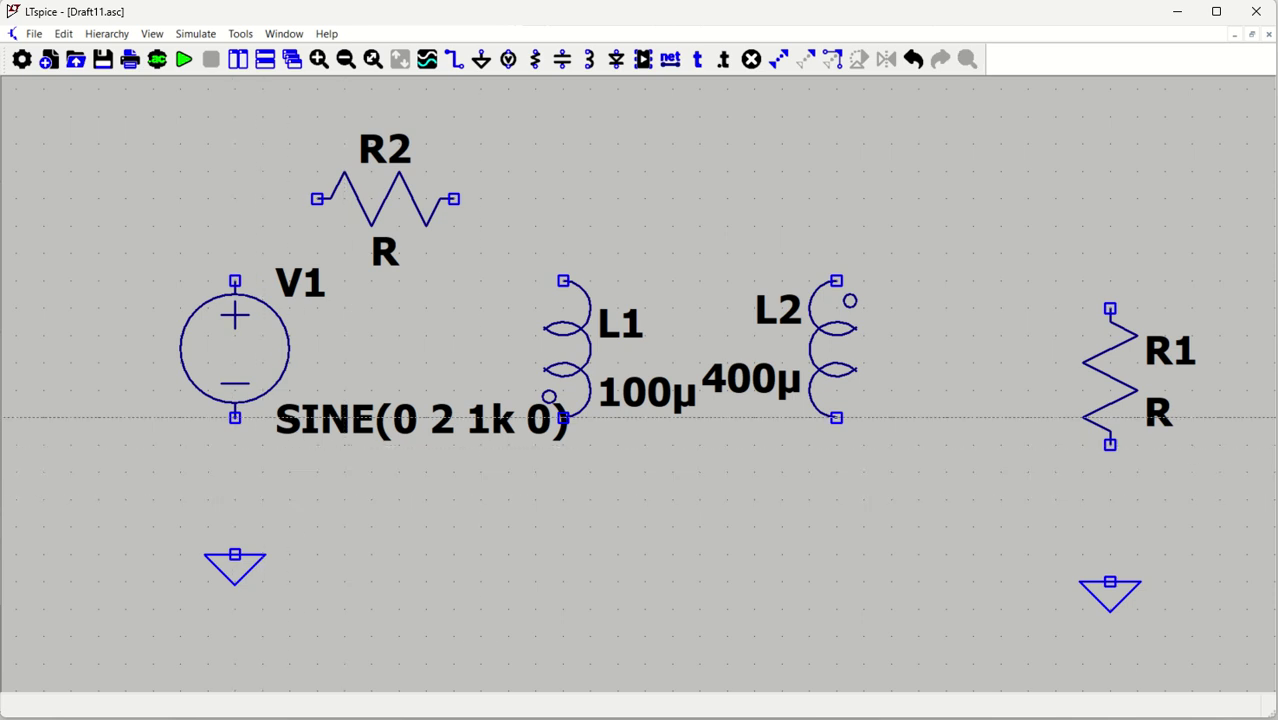
{"action": "left_click", "coordinate": [235, 417]}
{"action": "left_click", "coordinate": [235, 554]}
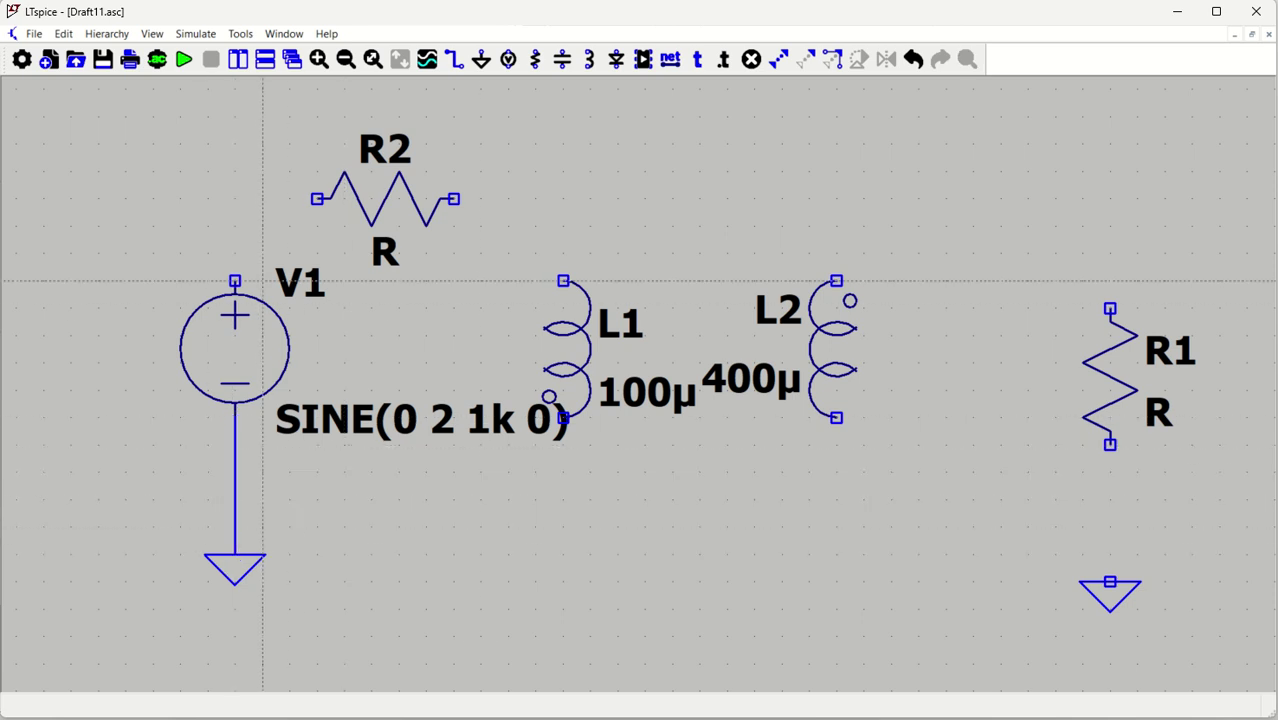
{"action": "left_click", "coordinate": [235, 281]}
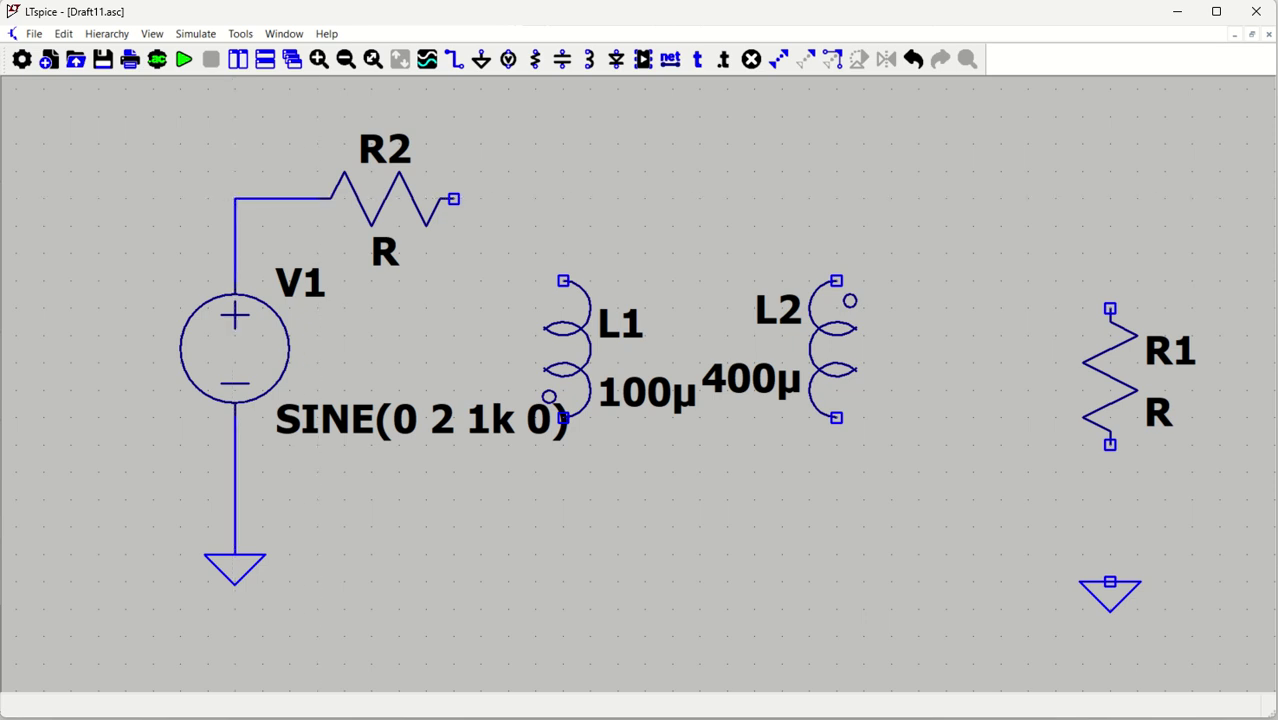
{"action": "left_click", "coordinate": [317, 198]}
{"action": "left_click", "coordinate": [454, 198]}
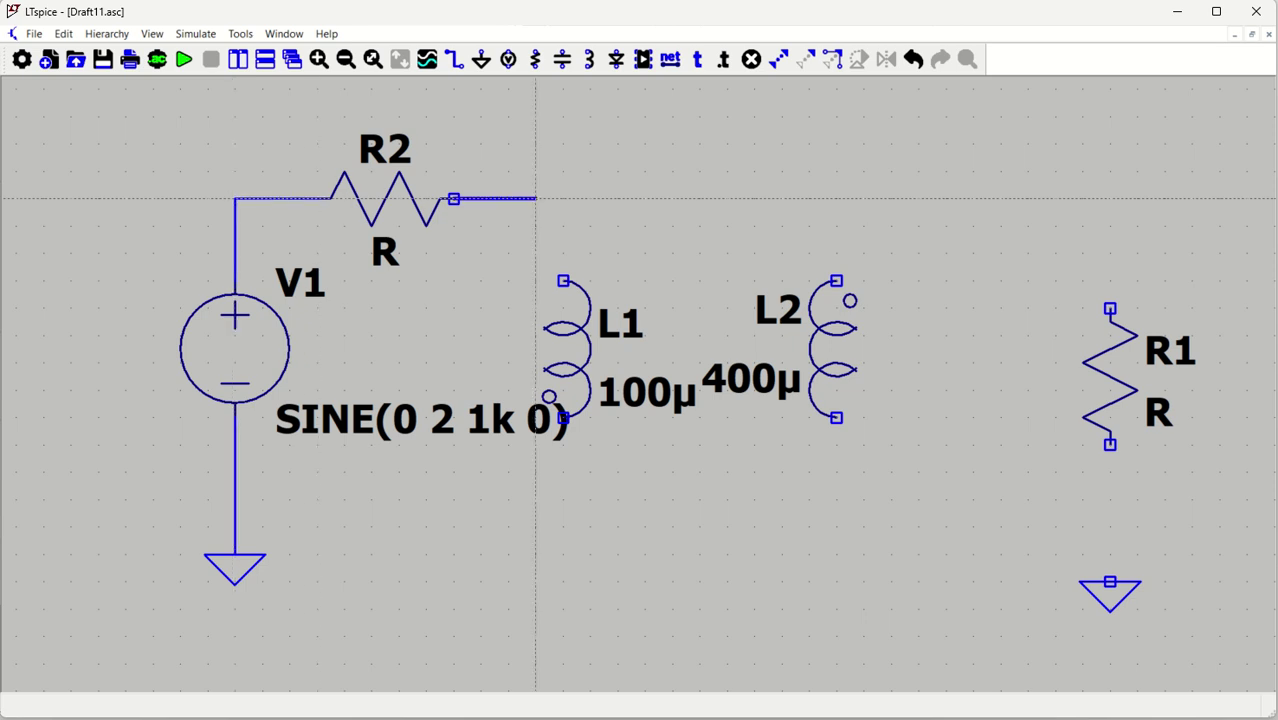
{"action": "left_click", "coordinate": [563, 281]}
{"action": "left_click", "coordinate": [563, 418]}
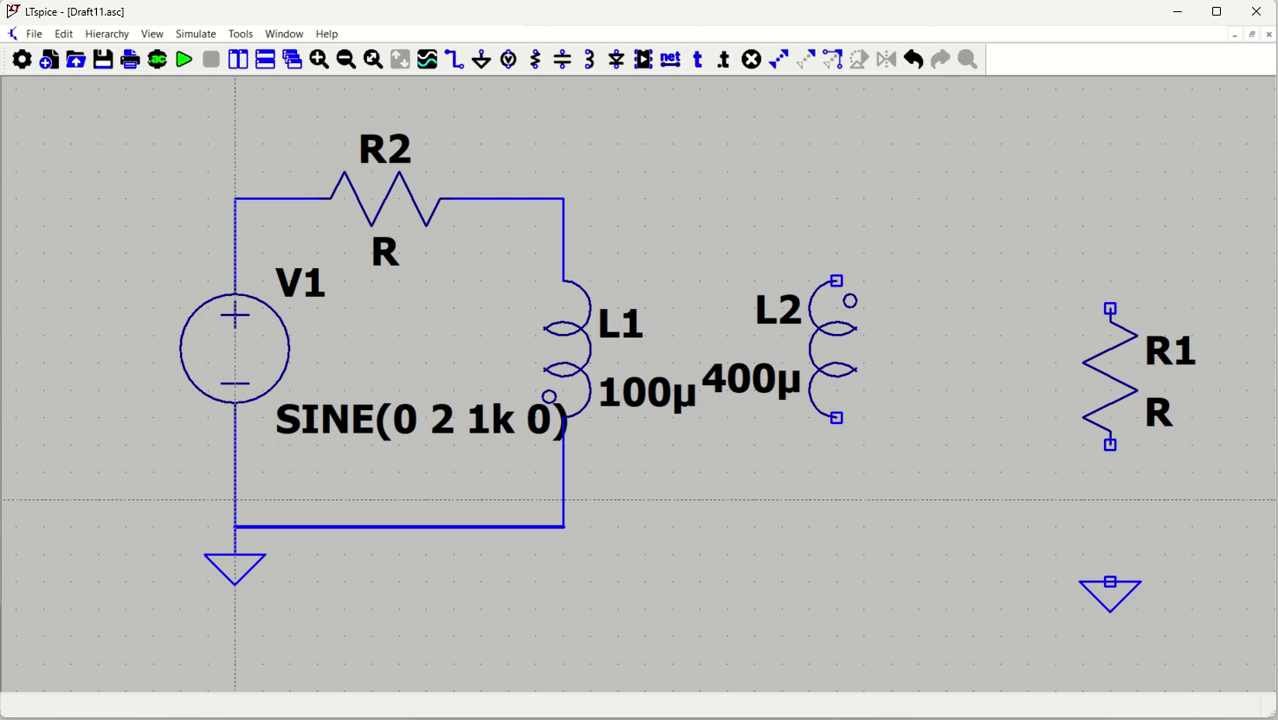
{"action": "left_click", "coordinate": [235, 526]}
Step: Wire the secondary loop: connect the upper end of L2 to R1, and join the lower ends of both to the ground below R1
{"action": "left_click", "coordinate": [837, 281]}
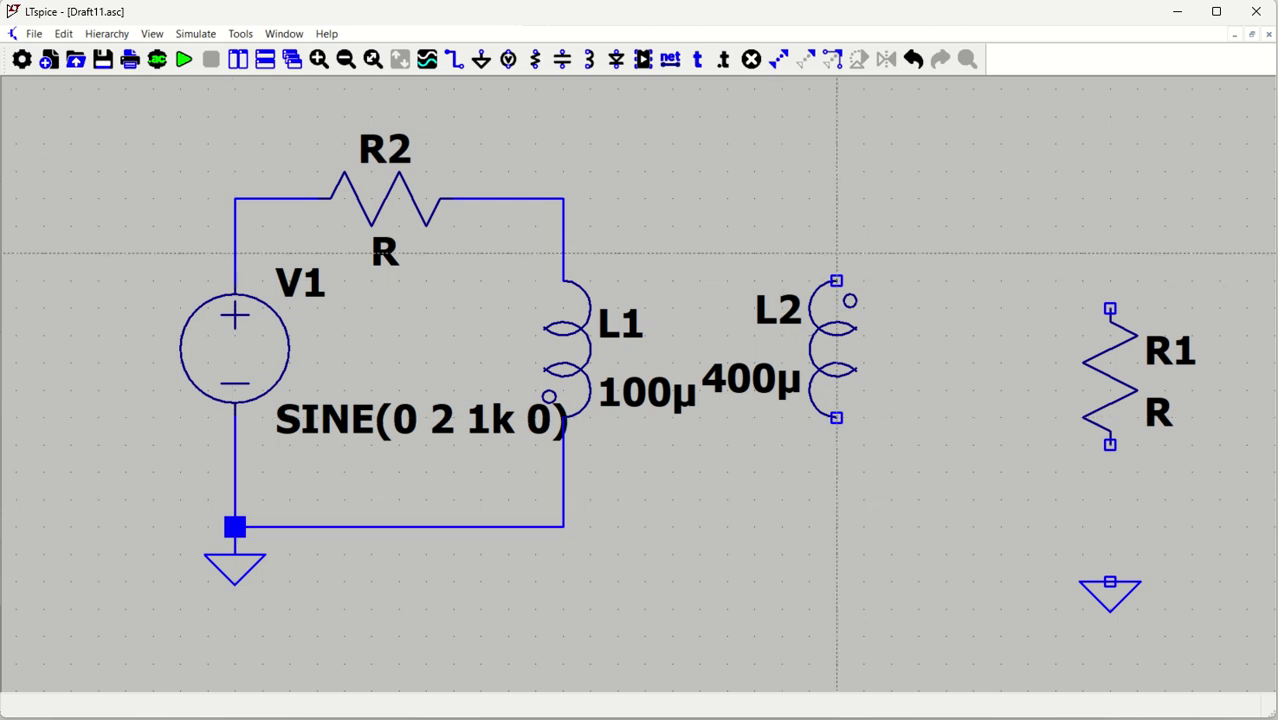
{"action": "left_click", "coordinate": [837, 226]}
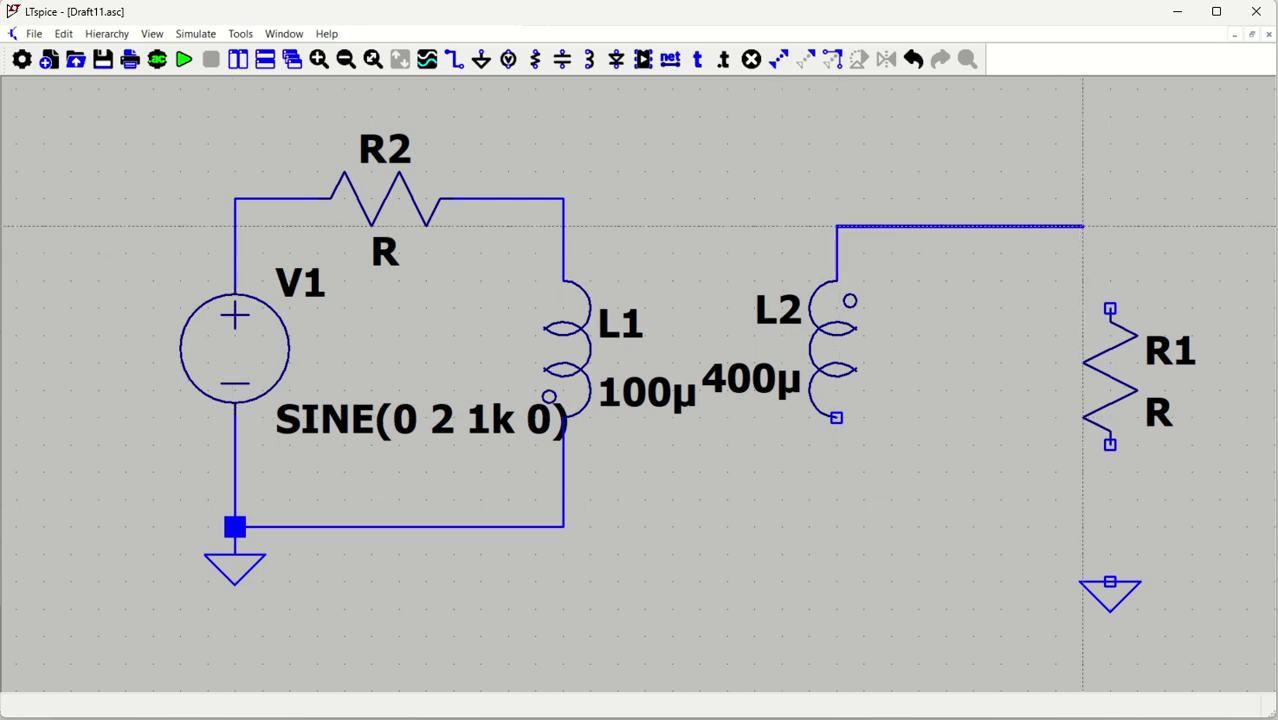
{"action": "left_click", "coordinate": [1110, 281]}
{"action": "left_click", "coordinate": [1110, 309]}
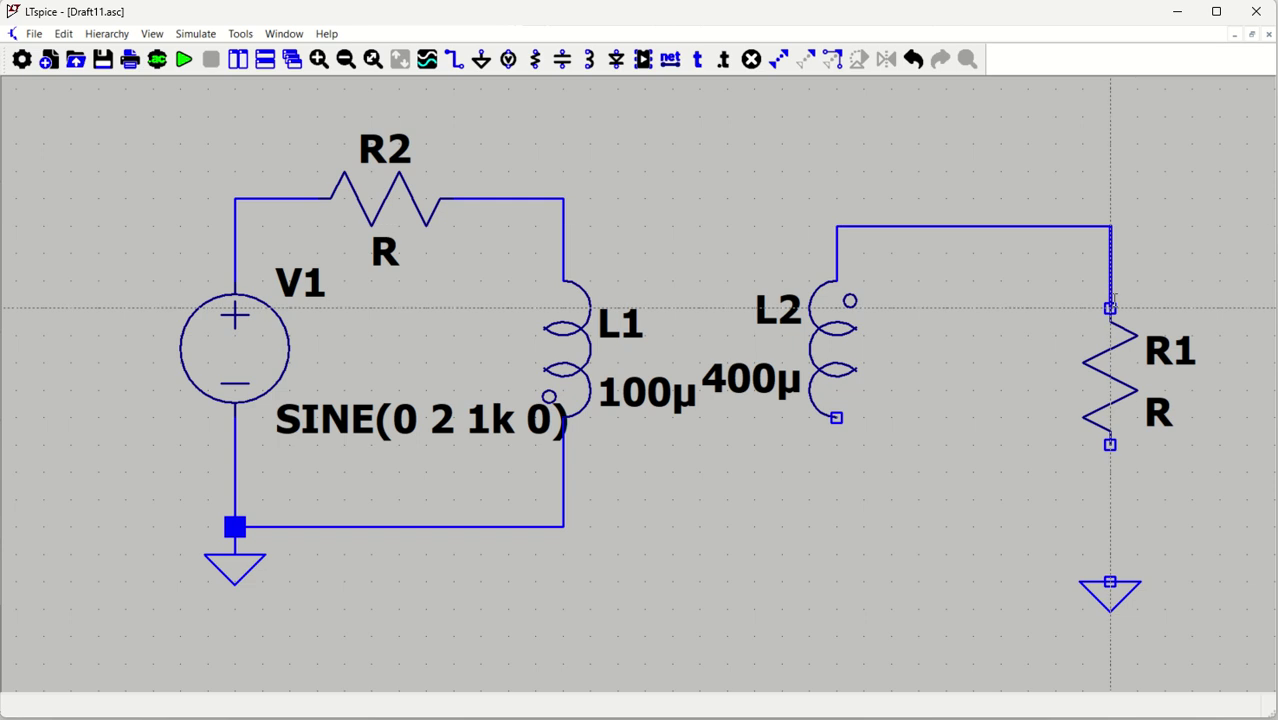
{"action": "left_click", "coordinate": [1110, 444]}
{"action": "left_click", "coordinate": [1110, 554]}
{"action": "left_click", "coordinate": [1110, 554]}
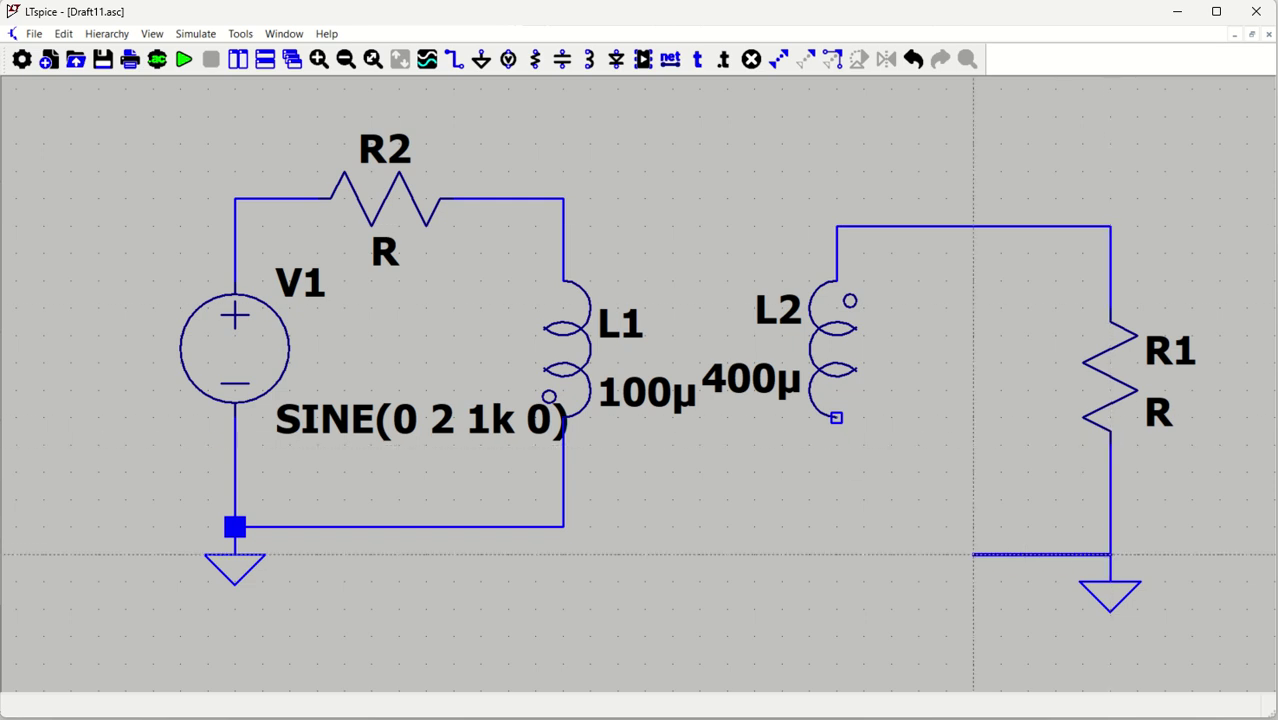
{"action": "left_click", "coordinate": [837, 418]}
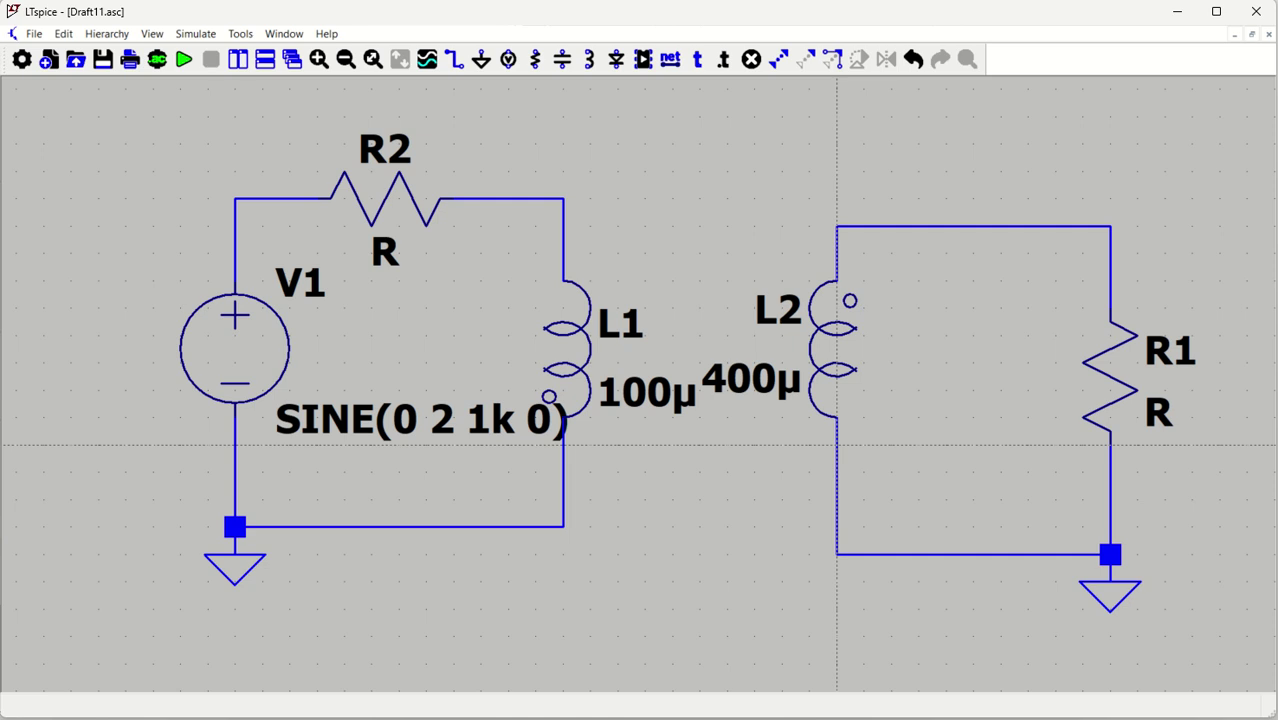
{"action": "key", "text": "Escape"}
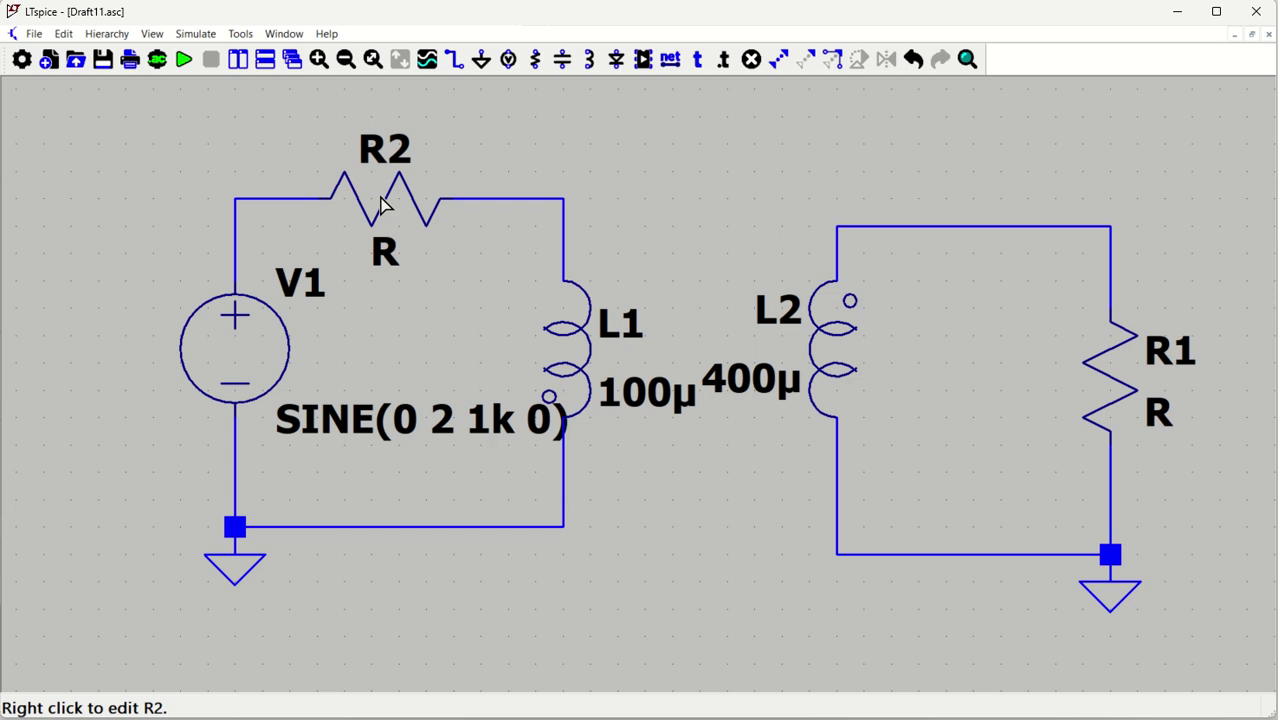
Step: Set the resistance of R2 to 0.1m and of R1 to 10
{"action": "right_click", "coordinate": [380, 208]}
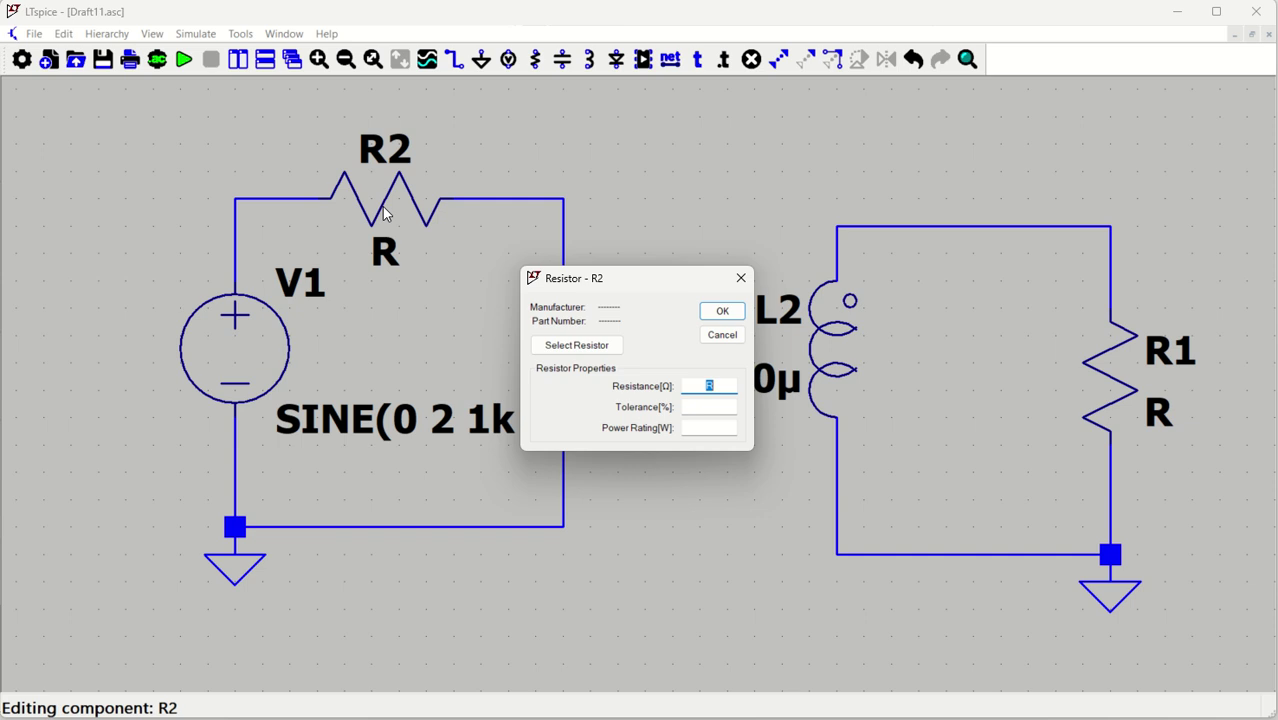
{"action": "key", "text": "Return"}
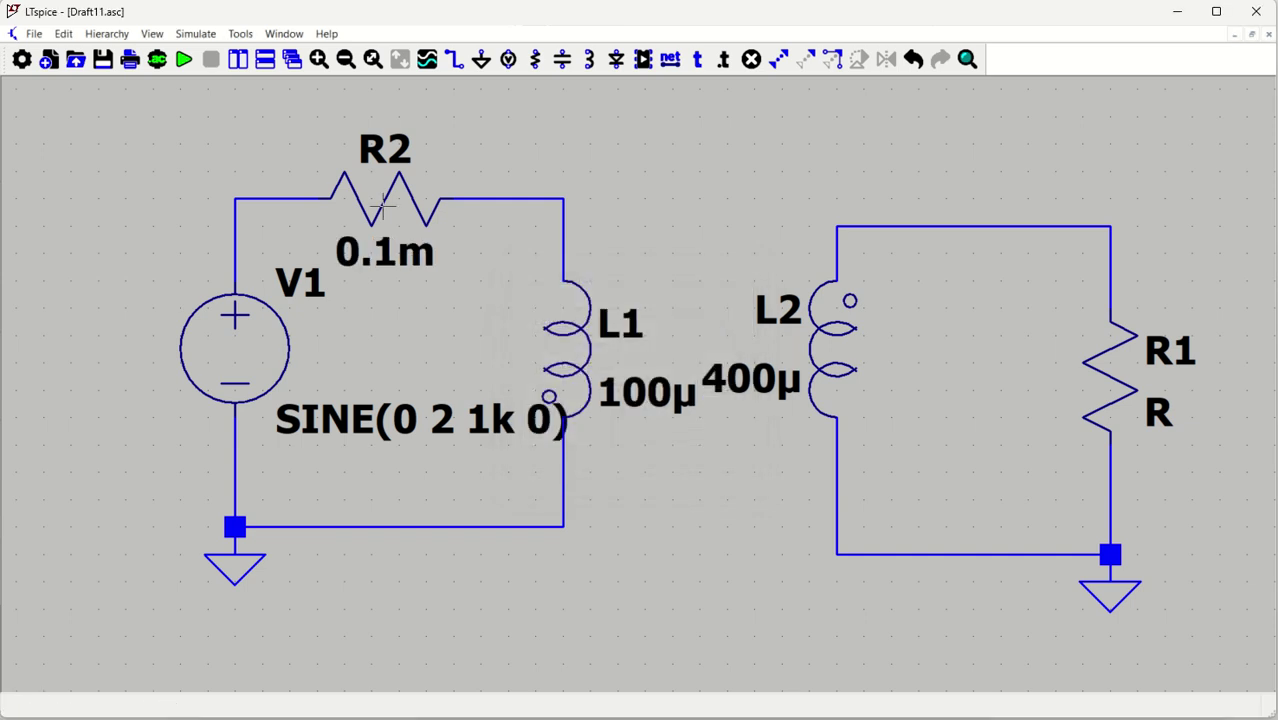
{"action": "right_click", "coordinate": [1113, 397]}
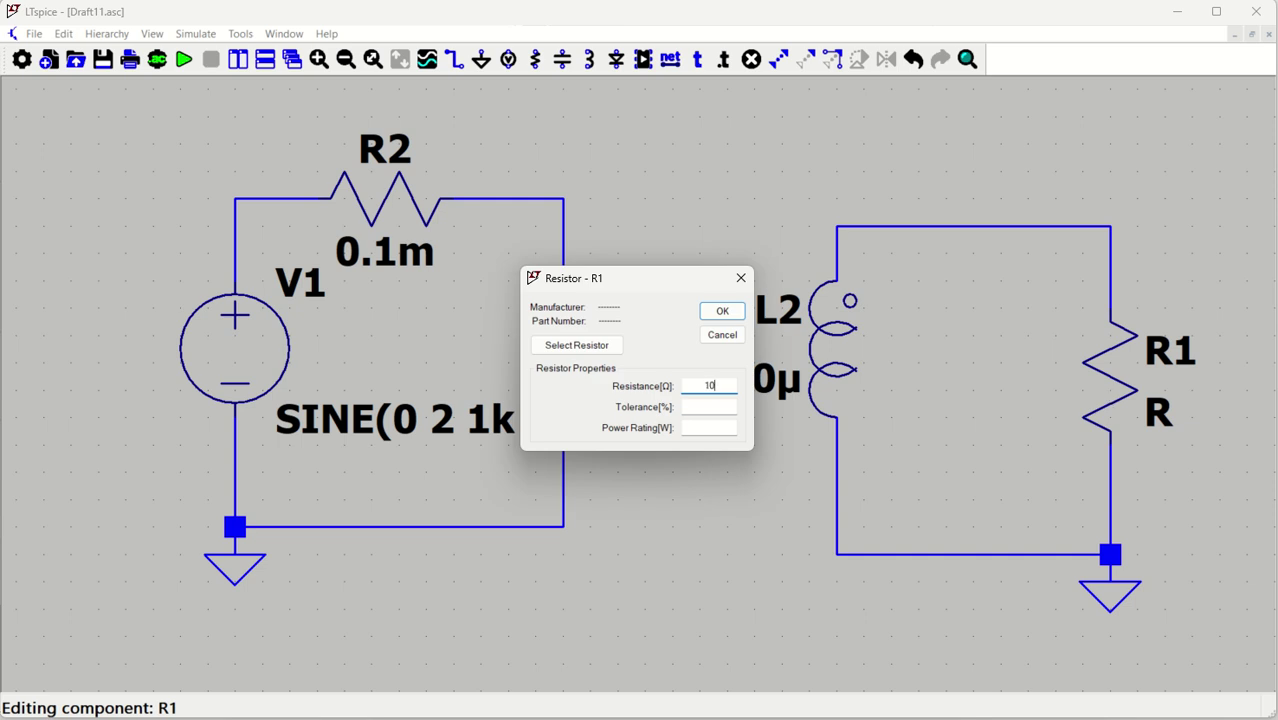
{"action": "key", "text": "Return"}
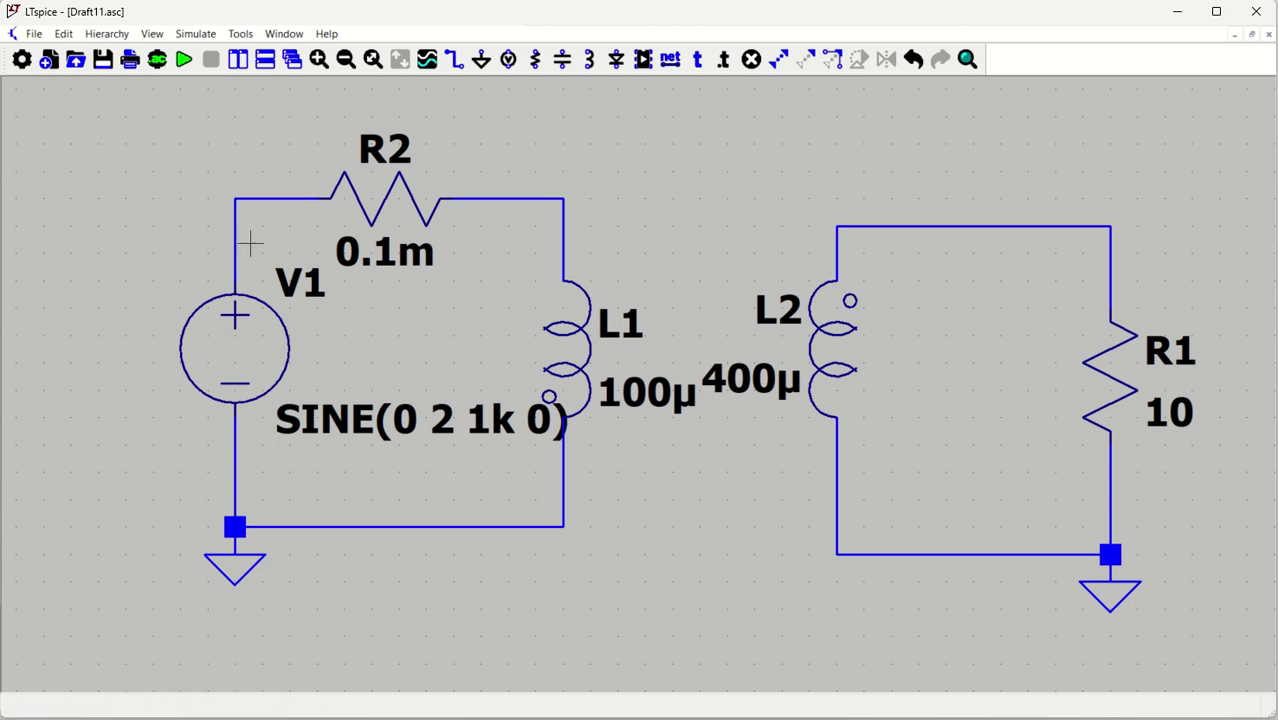
Step: Configure a transient analysis with stop time 5m and data saving from 0, and place its directive below the primary loop
{"action": "left_click", "coordinate": [159, 63]}
{"action": "left_click_drag", "start_coordinate": [606, 220], "coordinate": [698, 233]}
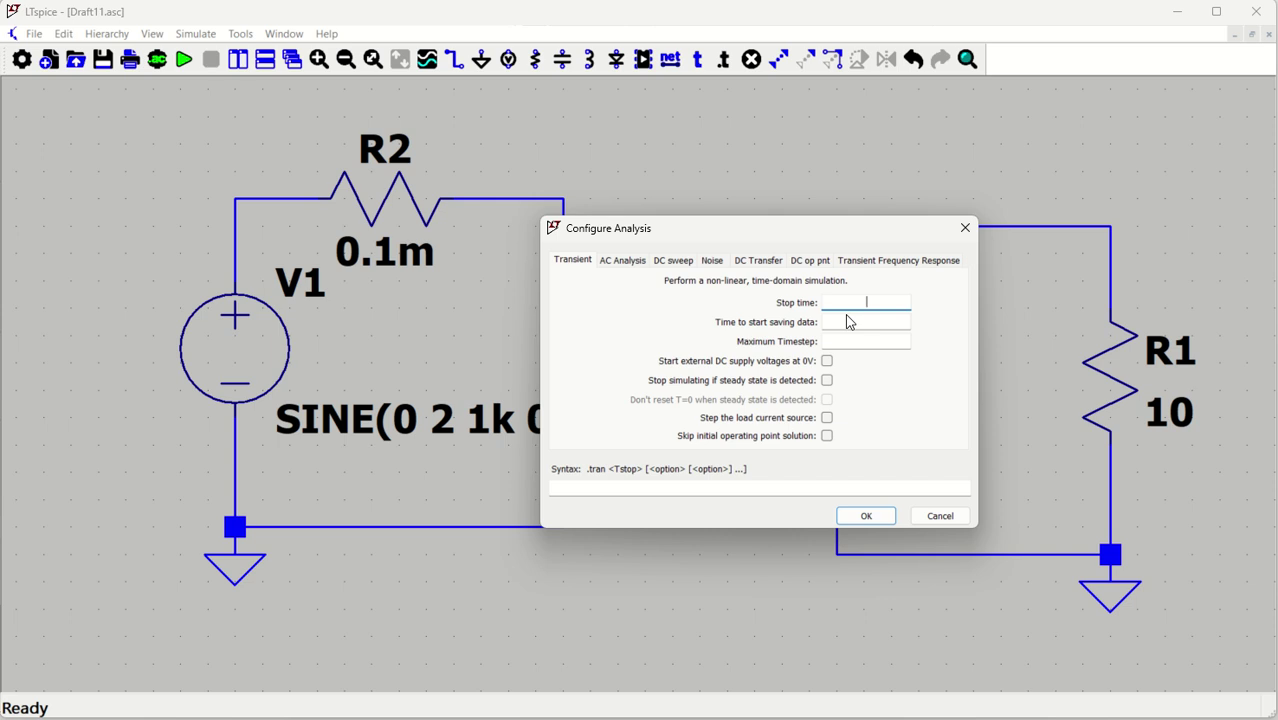
{"action": "type", "text": "5m"}
{"action": "left_click", "coordinate": [867, 323]}
{"action": "type", "text": "0"}
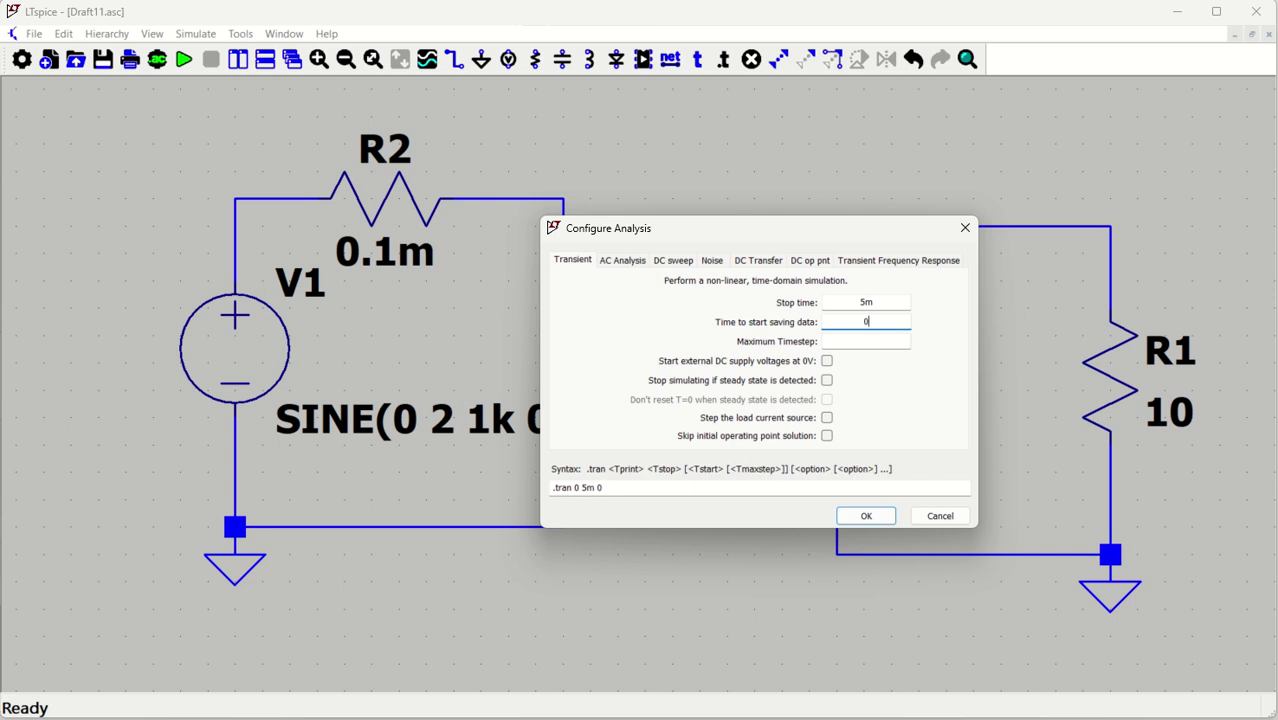
{"action": "left_click", "coordinate": [862, 517]}
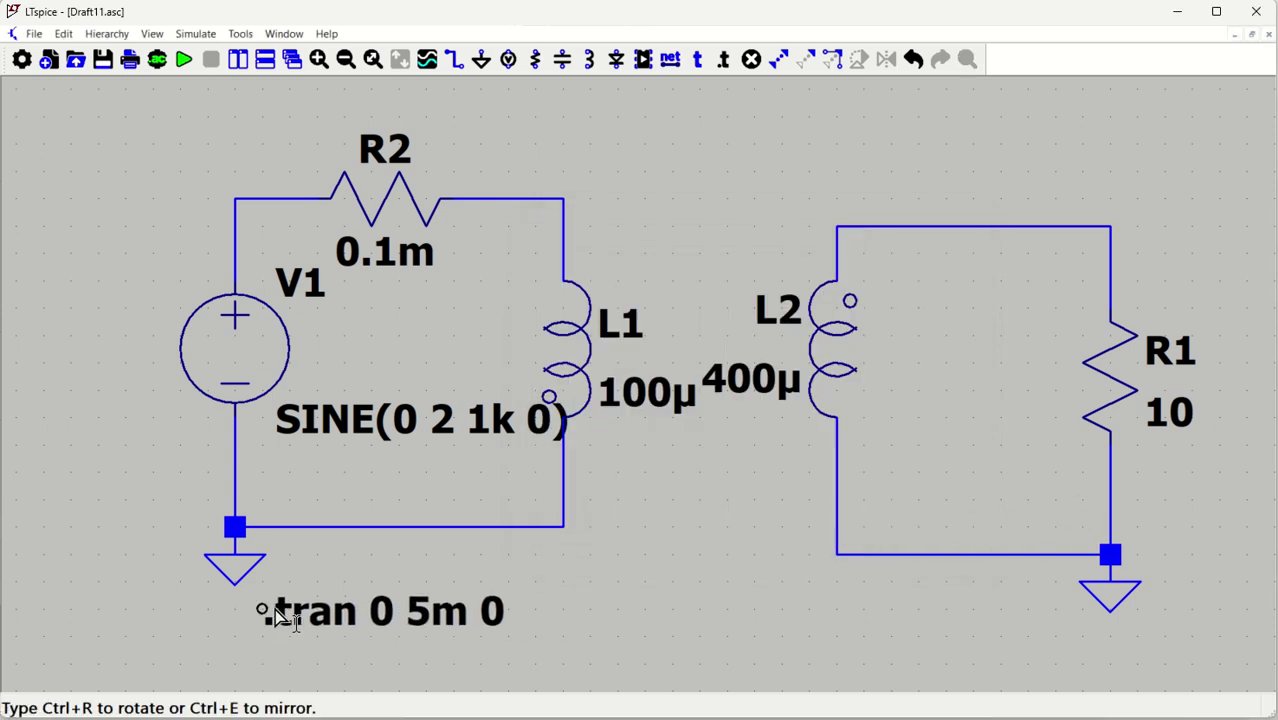
{"action": "left_click", "coordinate": [288, 588]}
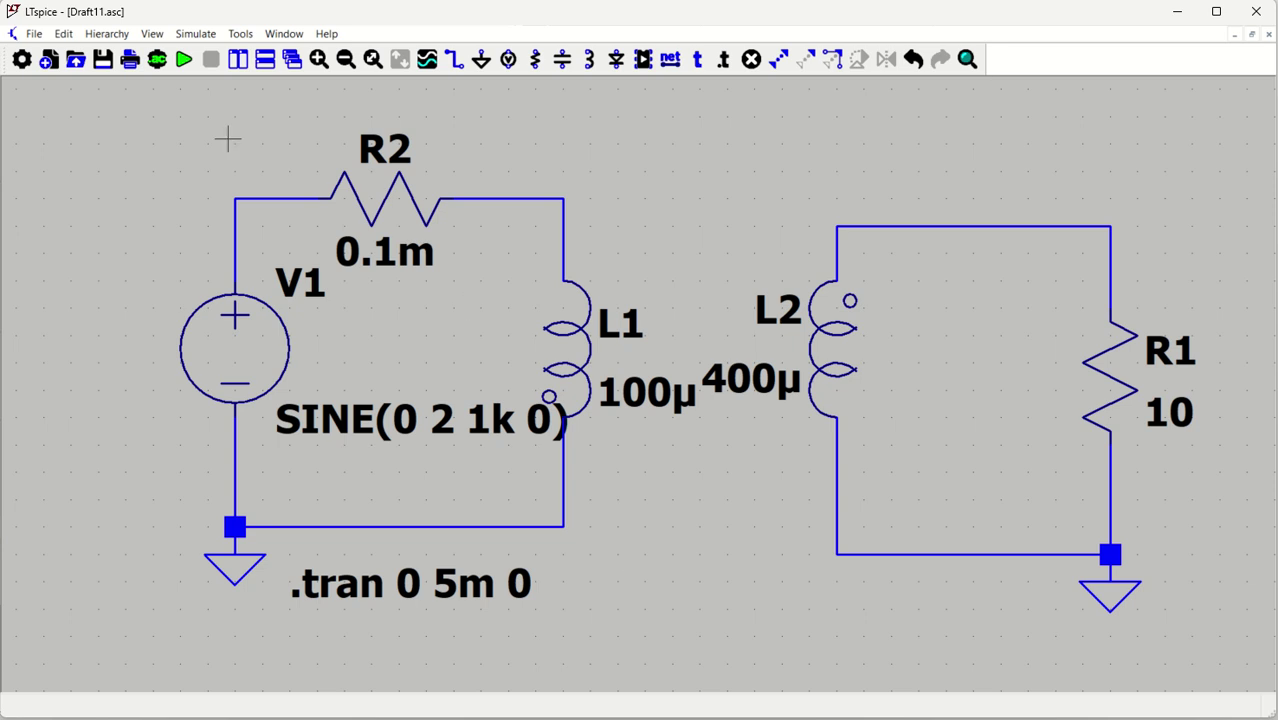
Step: Run the simulation with schematic and waveform windows tiled side by side, and plot the voltages at the R2–L1 node and the L2–R1 node
{"action": "left_click", "coordinate": [184, 60]}
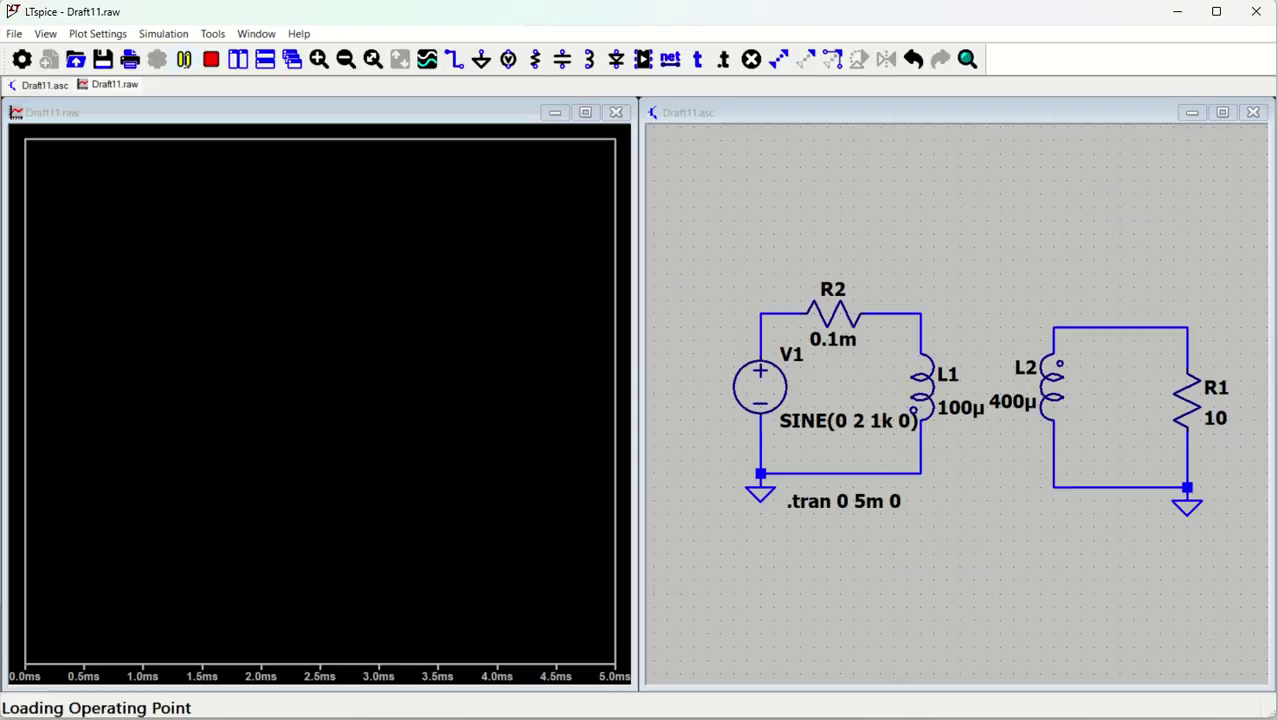
{"action": "left_click", "coordinate": [243, 62]}
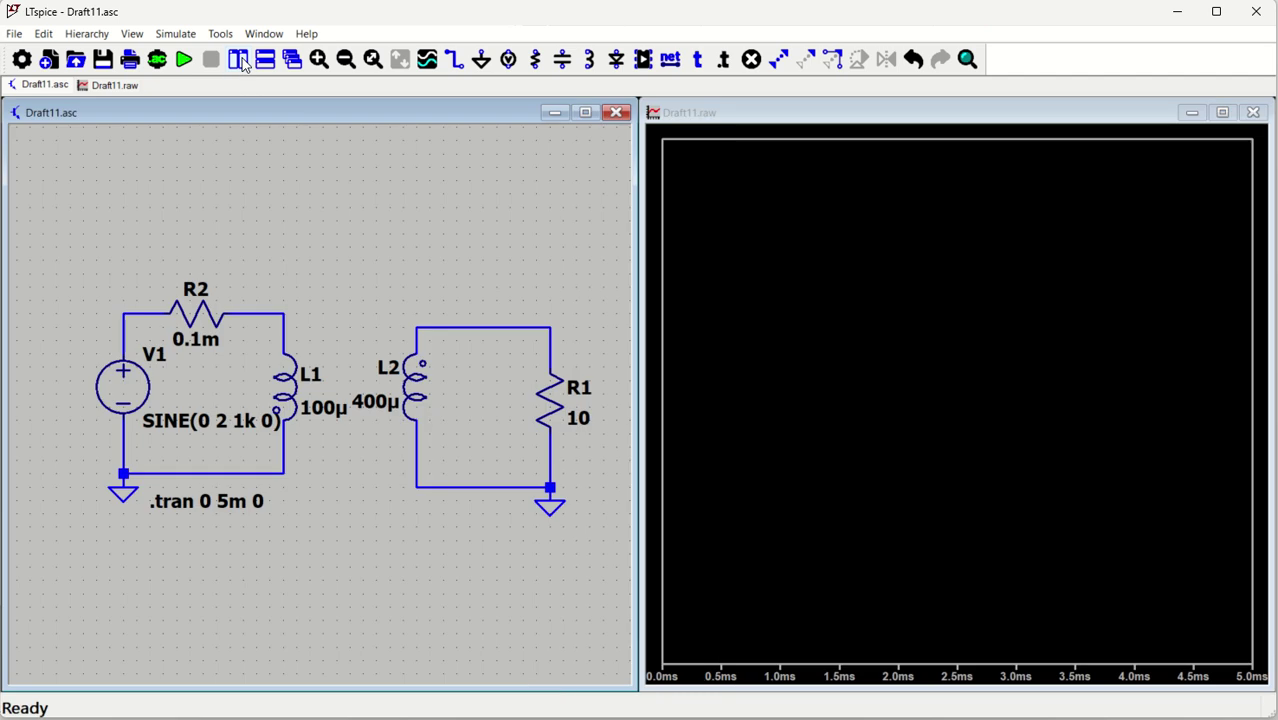
{"action": "key", "text": "space"}
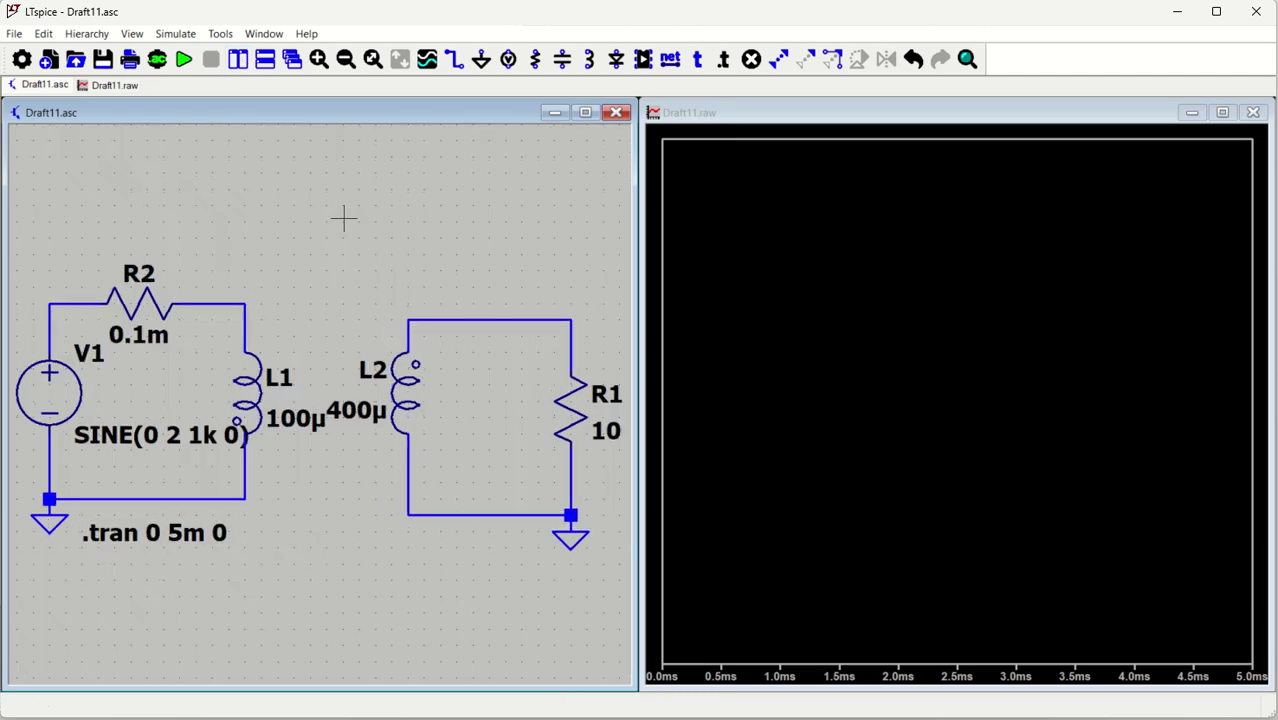
{"action": "left_click", "coordinate": [240, 298]}
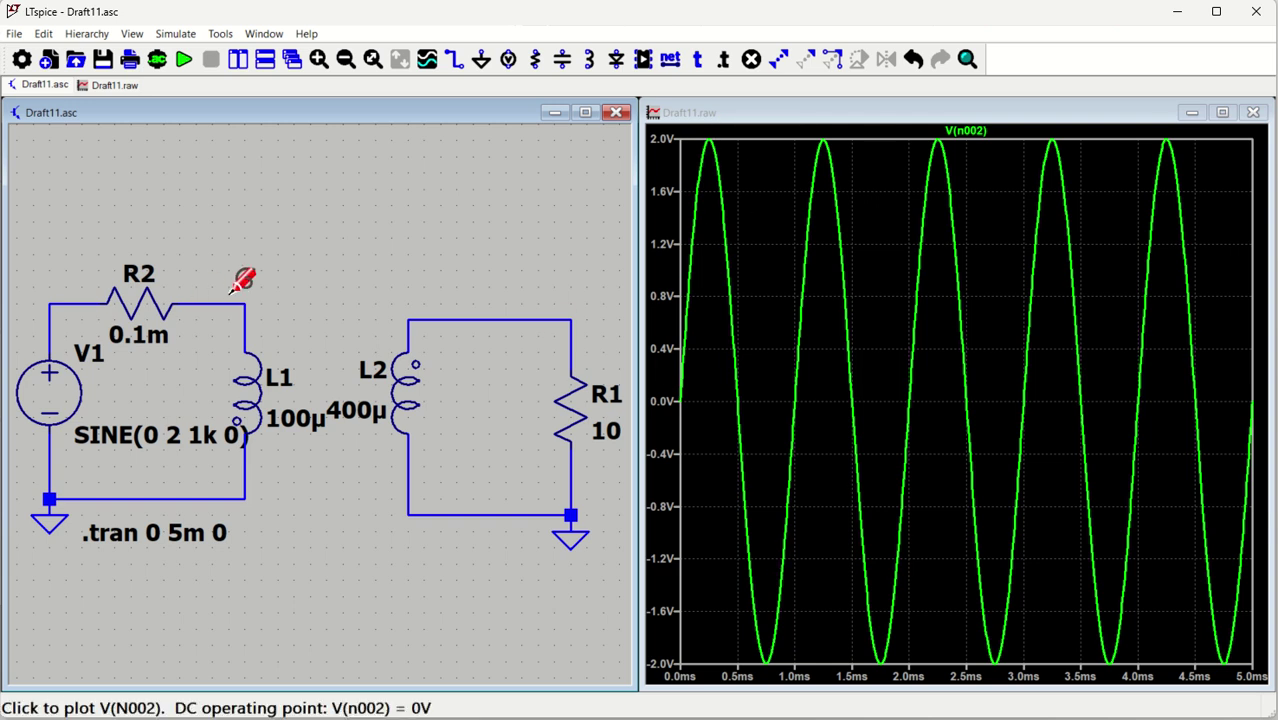
{"action": "left_click", "coordinate": [567, 320]}
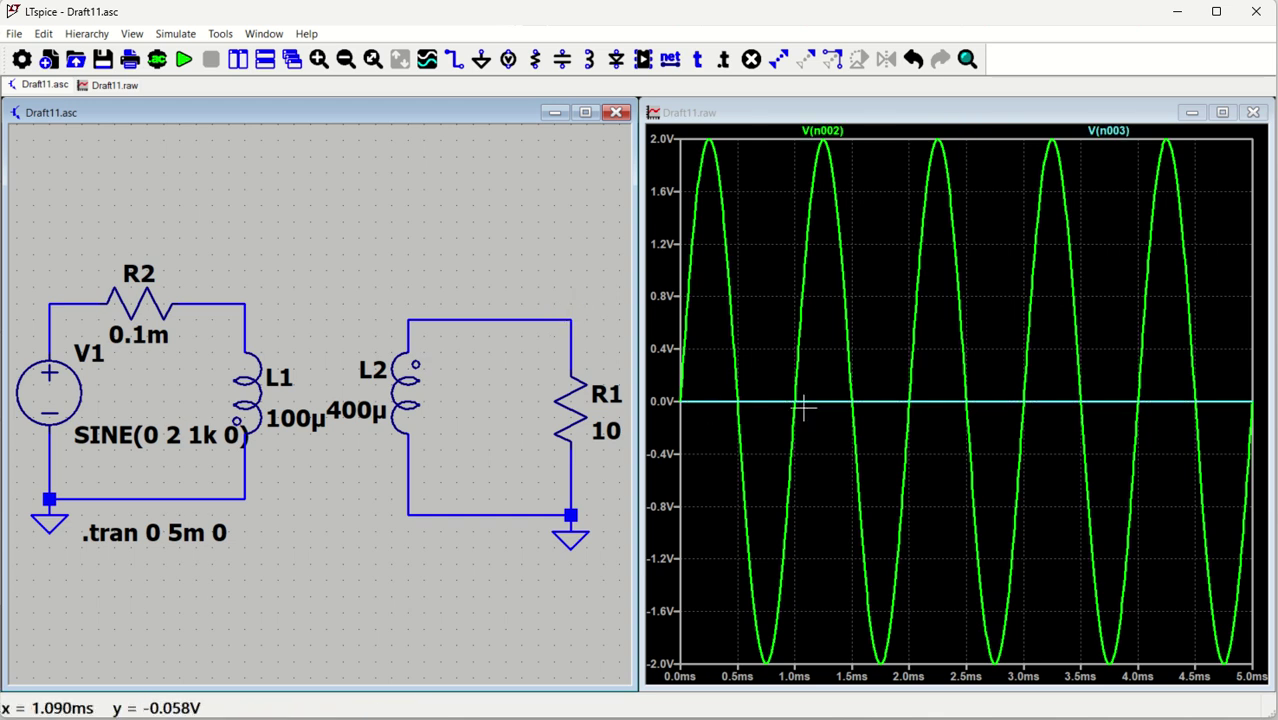
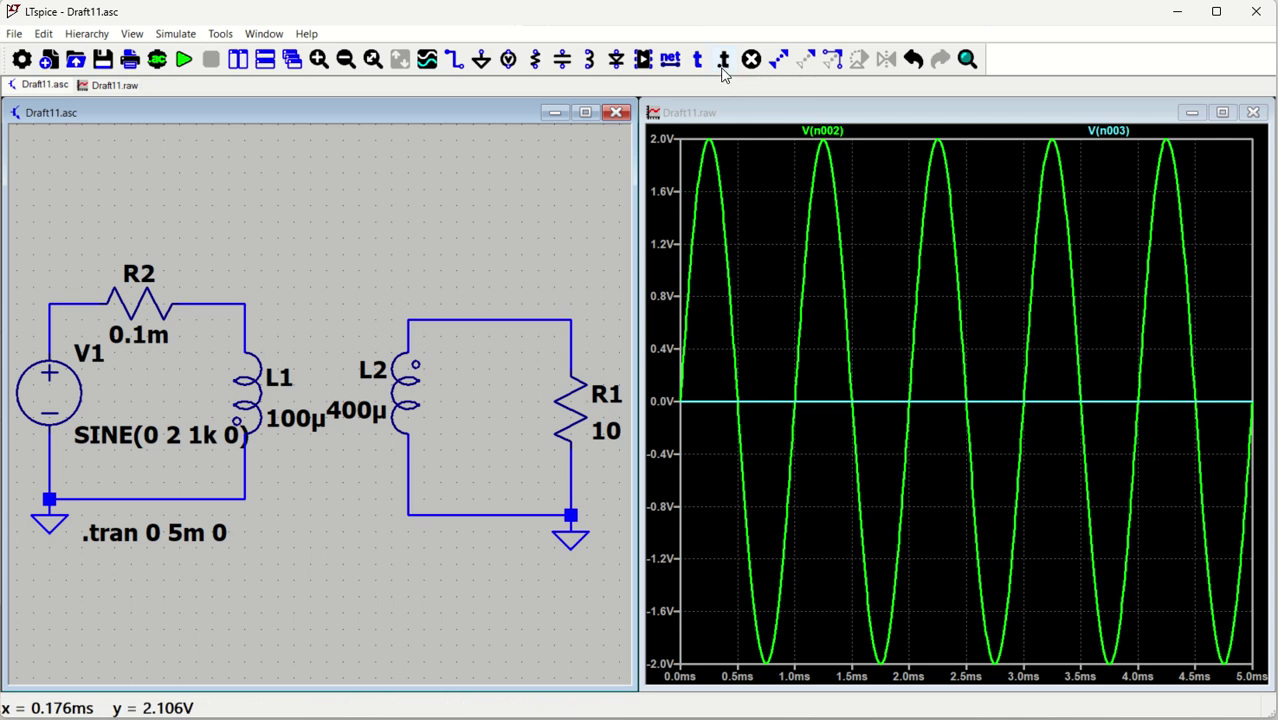
Step: Add the SPICE directive "K L1 L2 1" to the schematic beside the .tran directive
{"action": "key", "text": "period"}
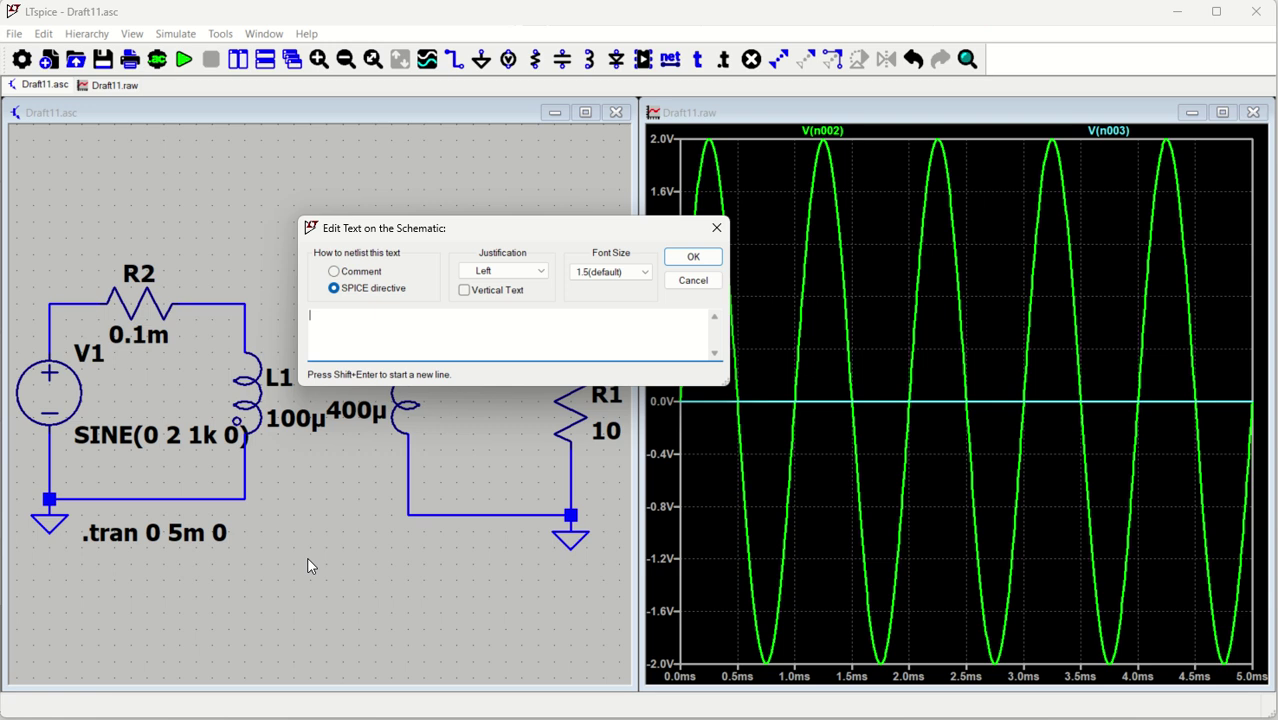
{"action": "type", "text": "K L1 L2 1"}
{"action": "left_click", "coordinate": [693, 257]}
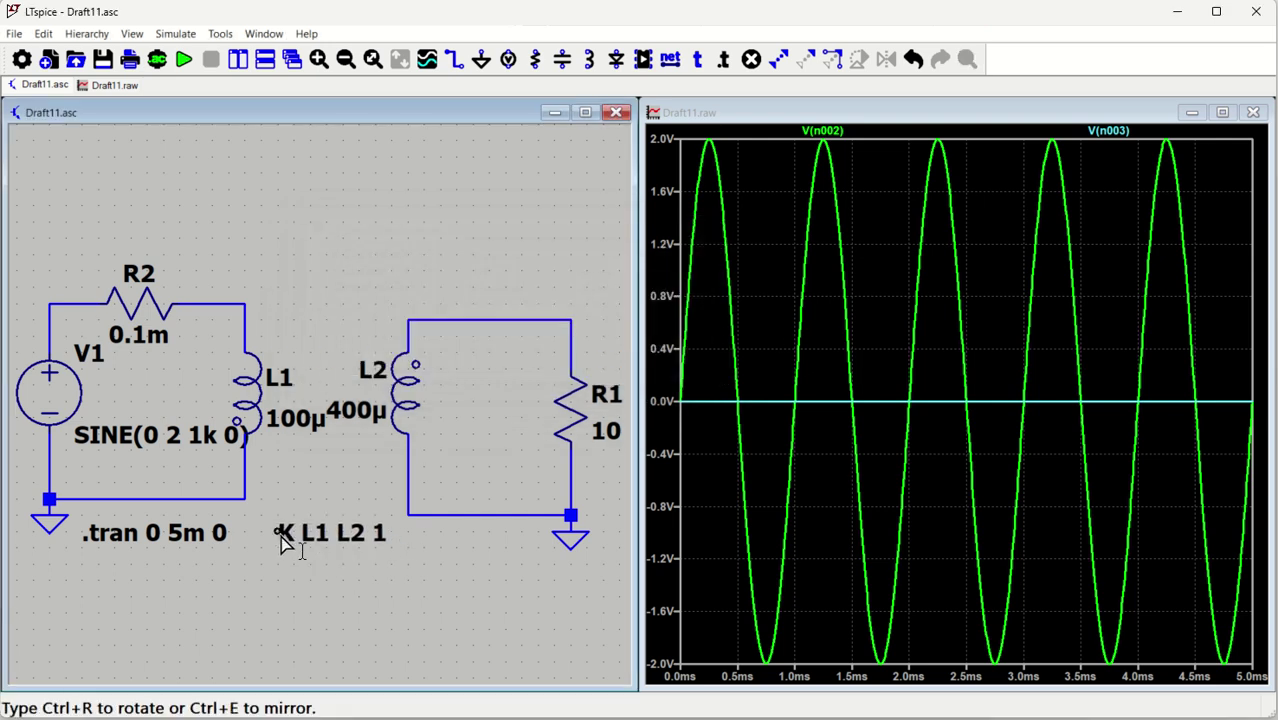
{"action": "left_click", "coordinate": [283, 541]}
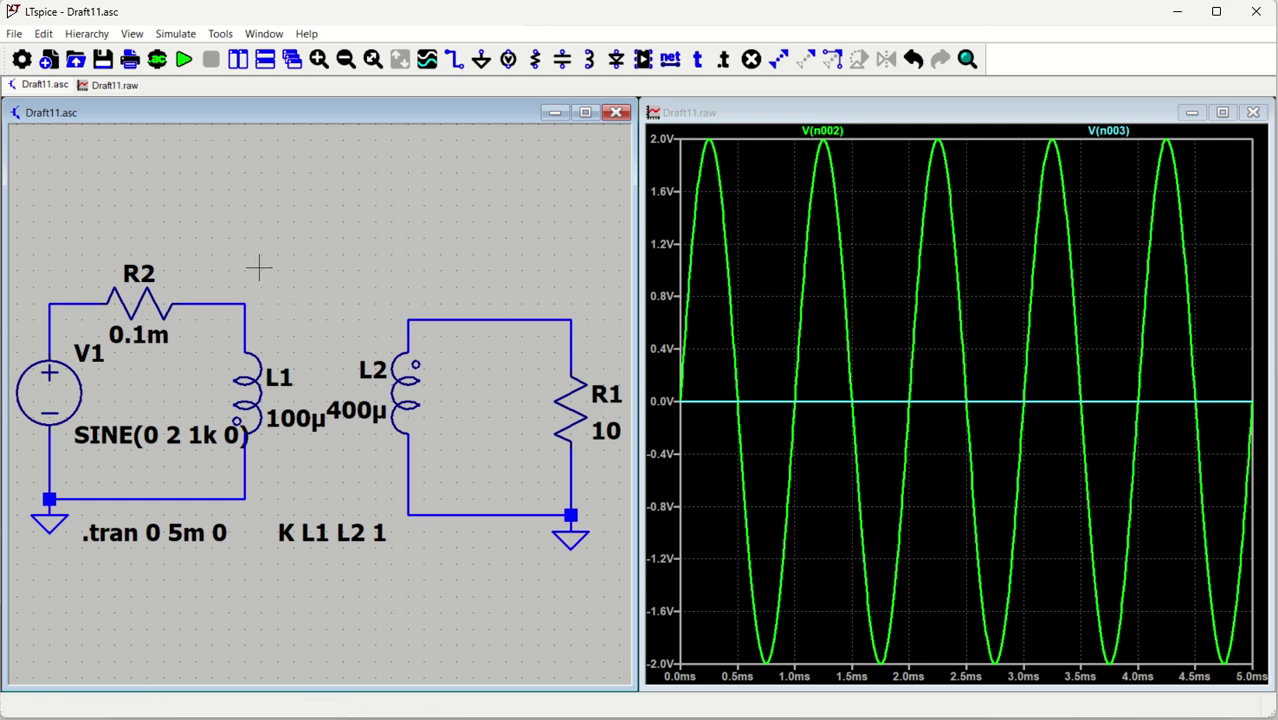
Step: Label the net between R2 and L1 as VIN
{"action": "key", "text": "F4"}
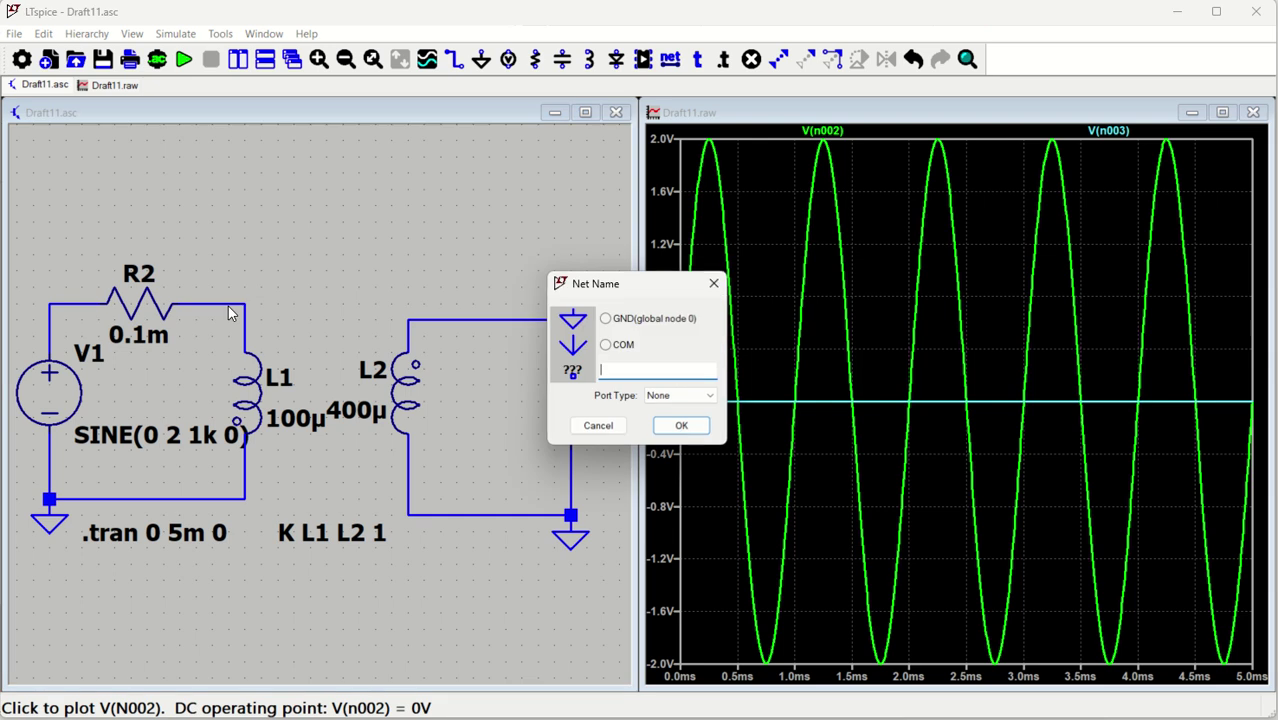
{"action": "type", "text": "VIN"}
{"action": "key", "text": "Return"}
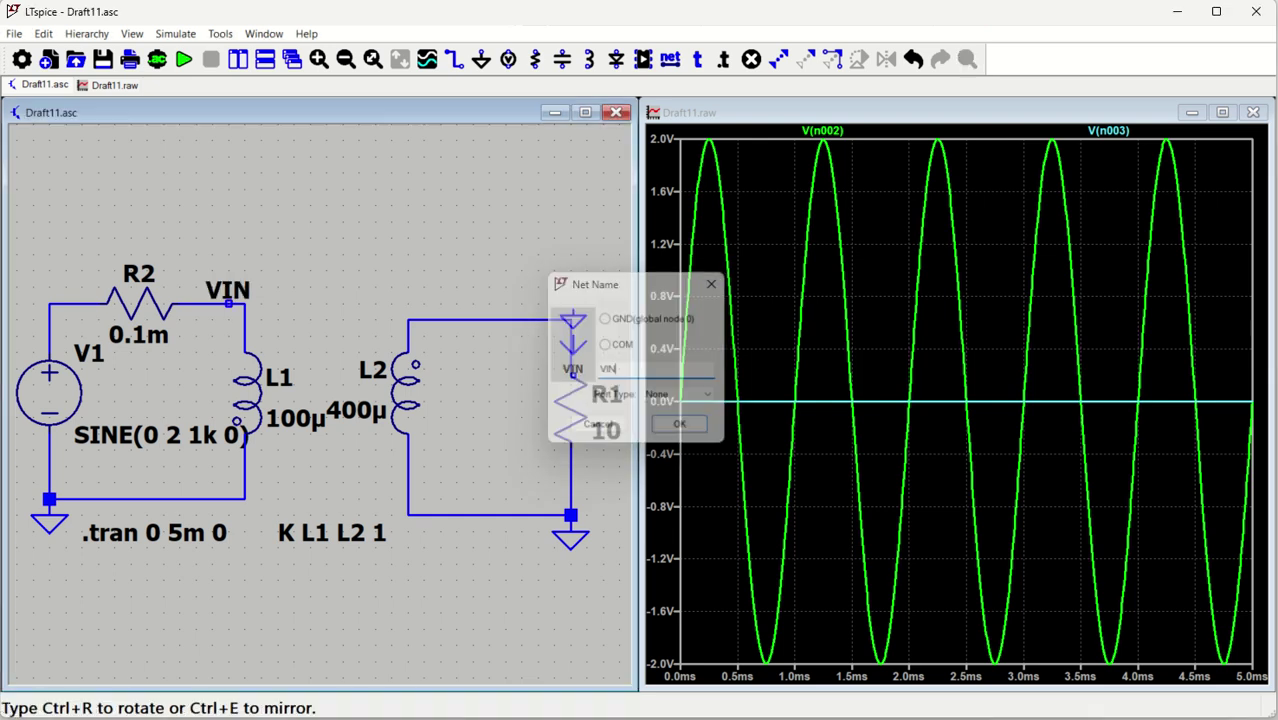
{"action": "left_click", "coordinate": [244, 303]}
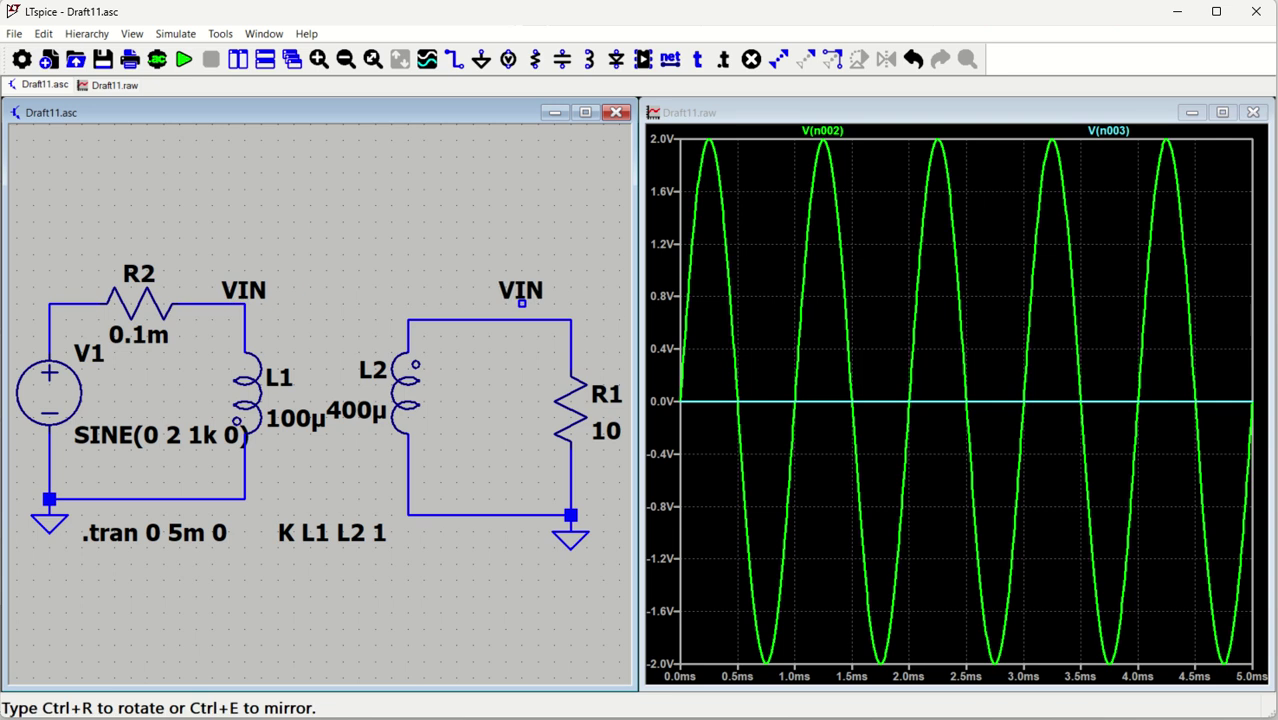
Step: Place a net label on the upper wire between L2 and R1 and name it VOUT1
{"action": "left_click", "coordinate": [570, 318]}
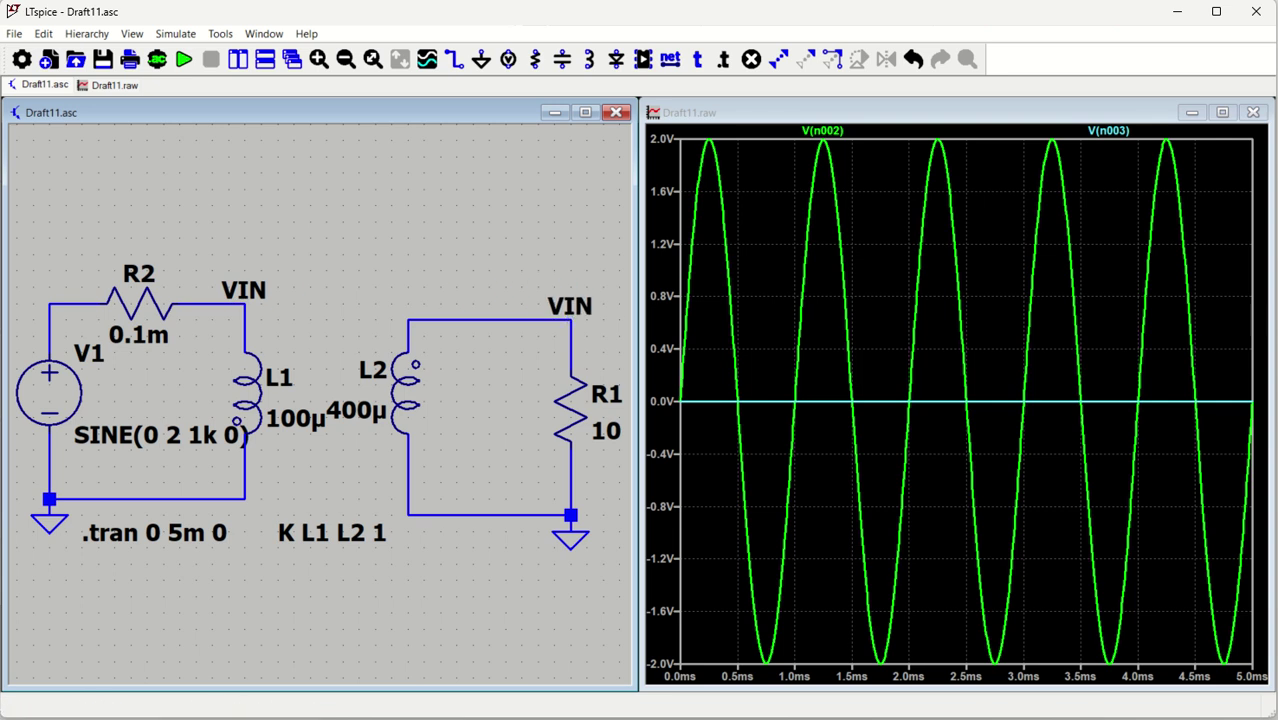
{"action": "right_click", "coordinate": [583, 310]}
{"action": "type", "text": "V"}
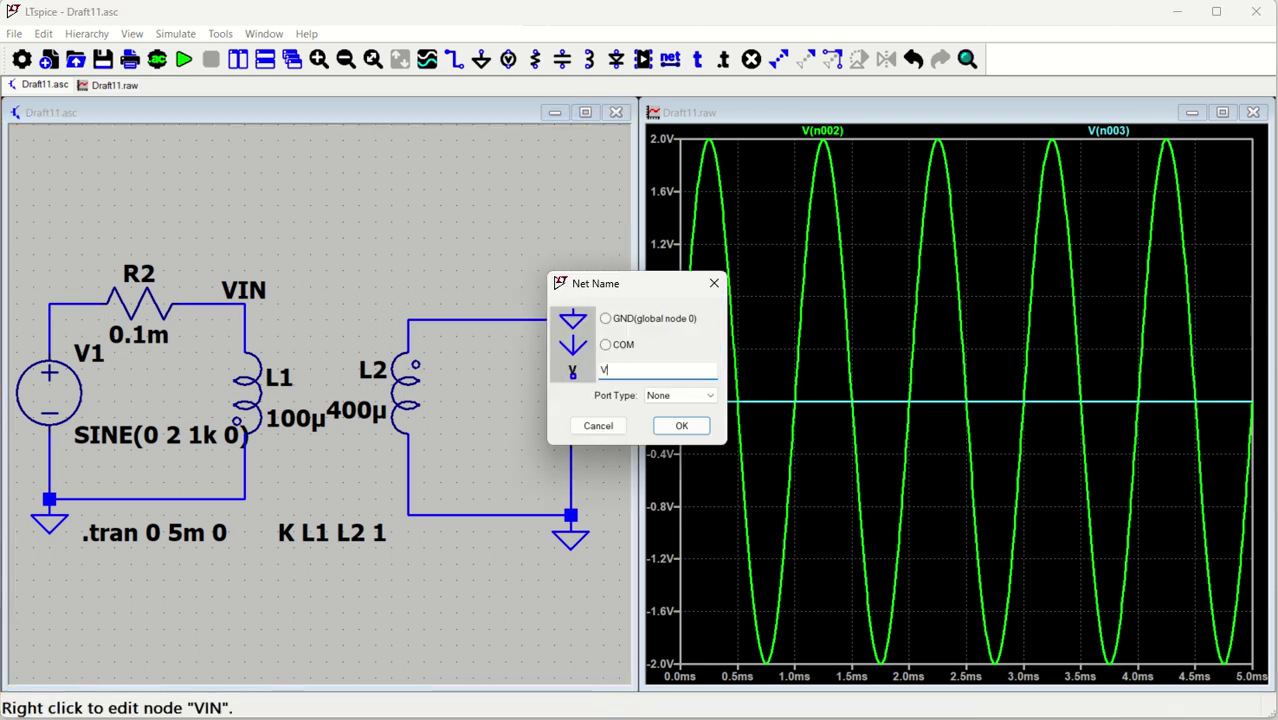
{"action": "type", "text": "OUT1"}
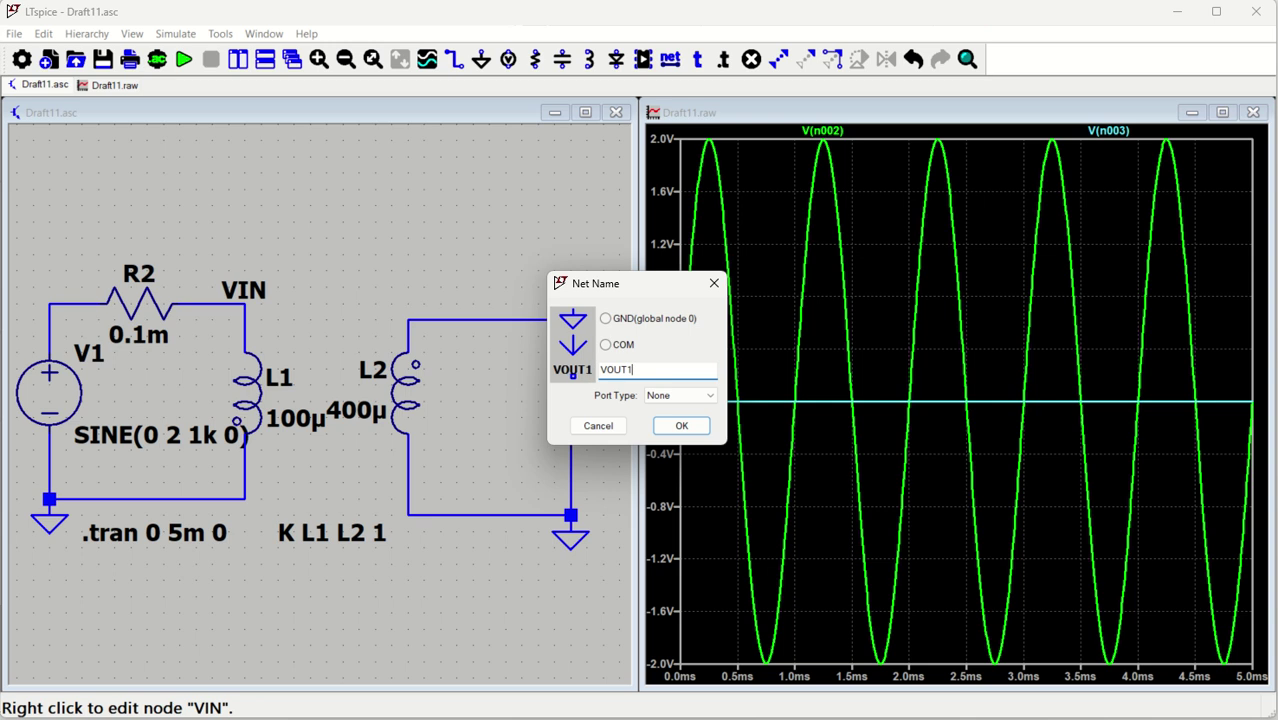
{"action": "key", "text": "Return"}
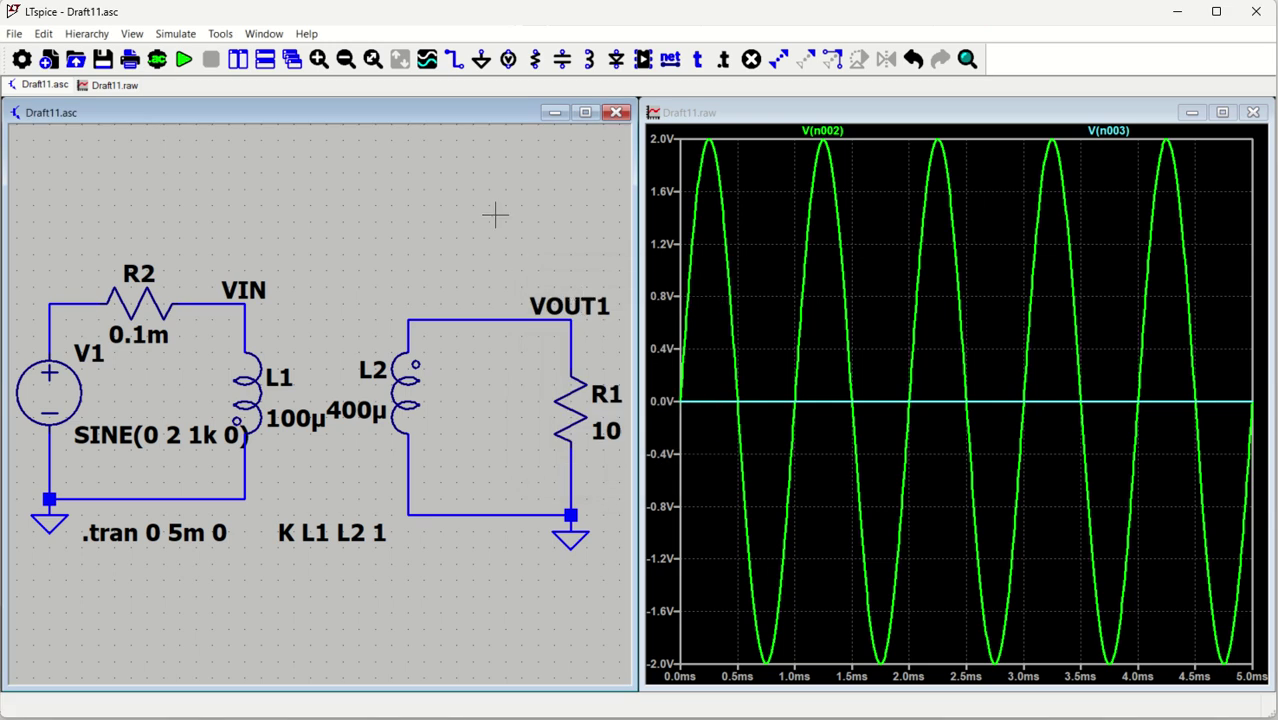
Step: Run the simulation and plot the voltages at VIN and VOUT1 together
{"action": "left_click", "coordinate": [184, 62]}
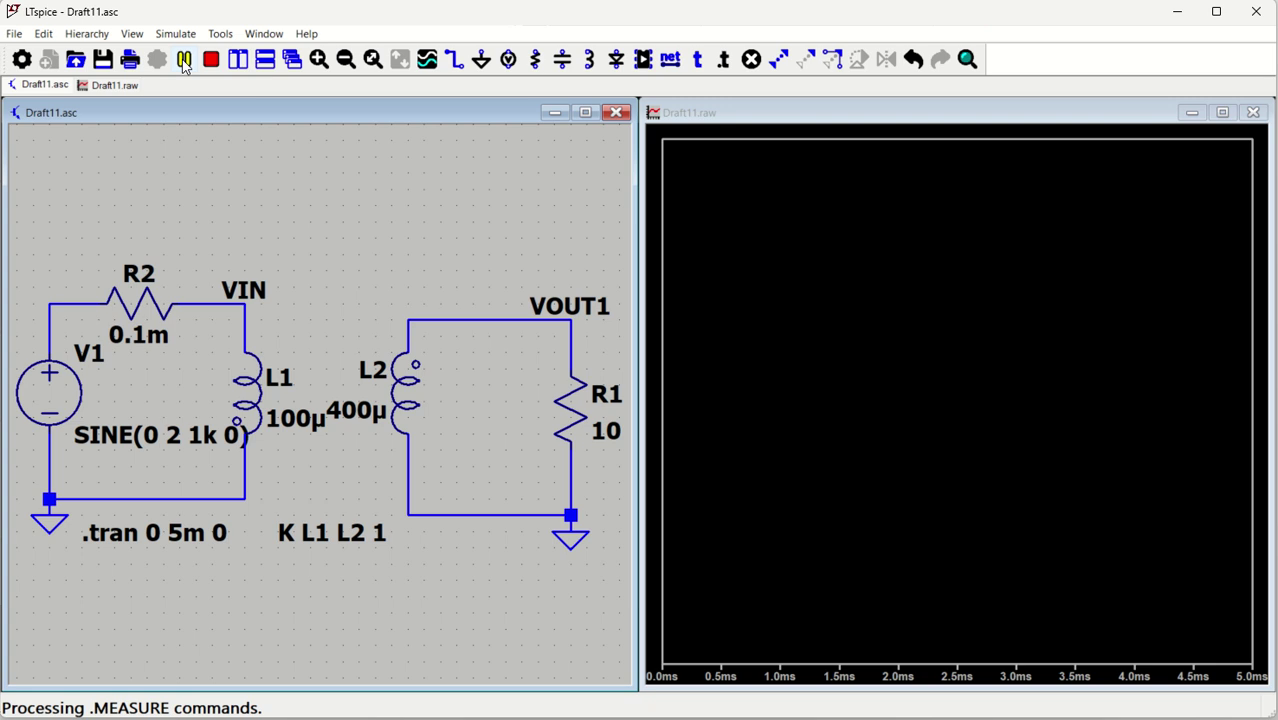
{"action": "left_click", "coordinate": [236, 294]}
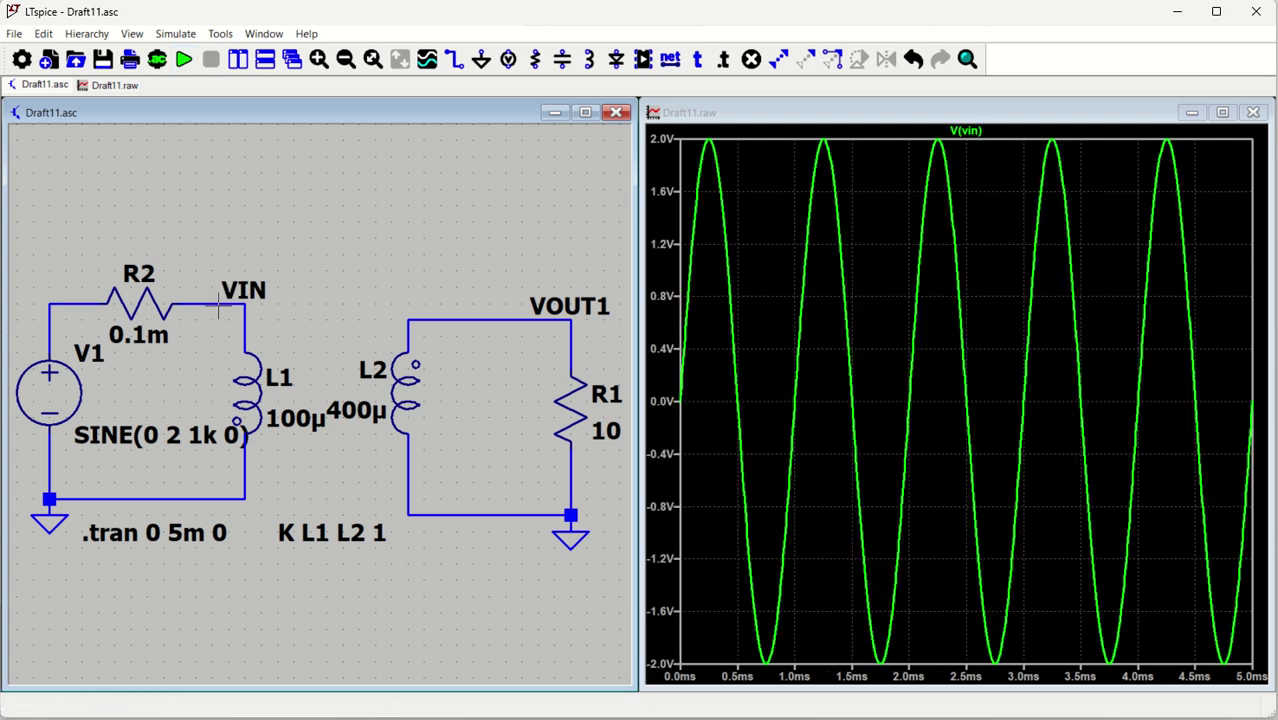
{"action": "left_click", "coordinate": [497, 307]}
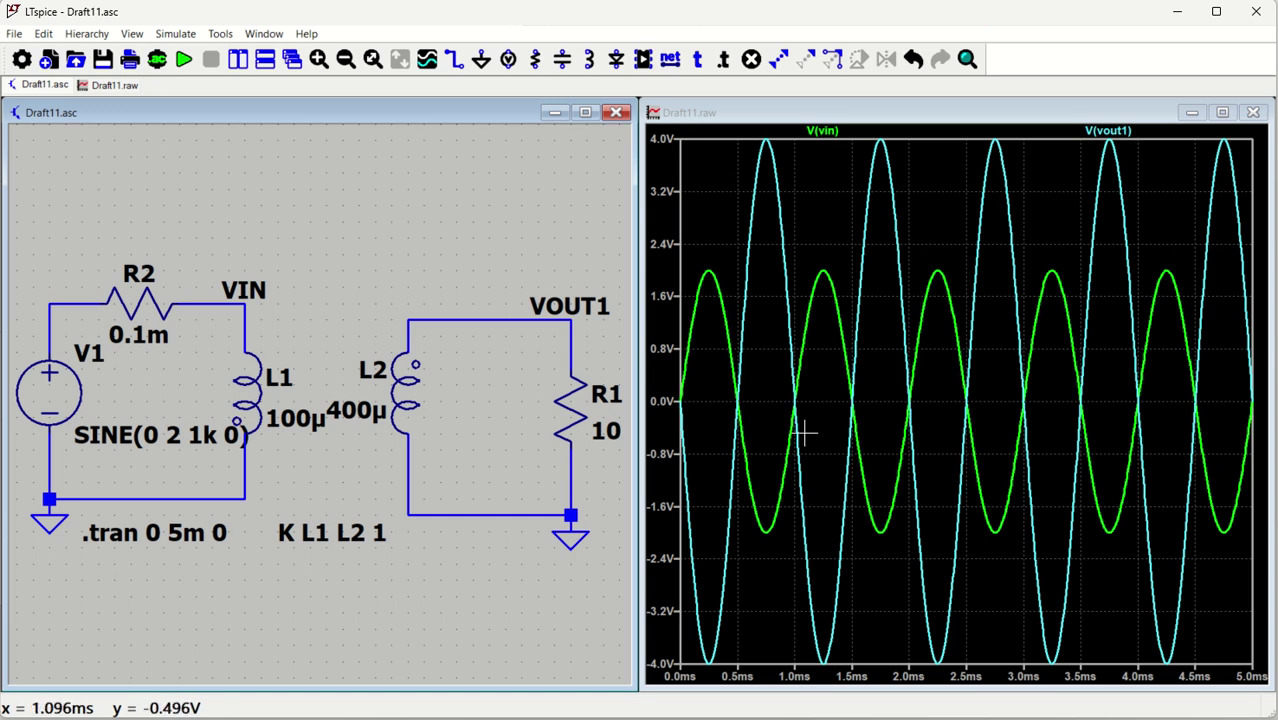
Step: Change the coupling directive to "K L1 L2 0.9" and rerun the simulation
{"action": "right_click", "coordinate": [328, 542]}
{"action": "left_click", "coordinate": [375, 319]}
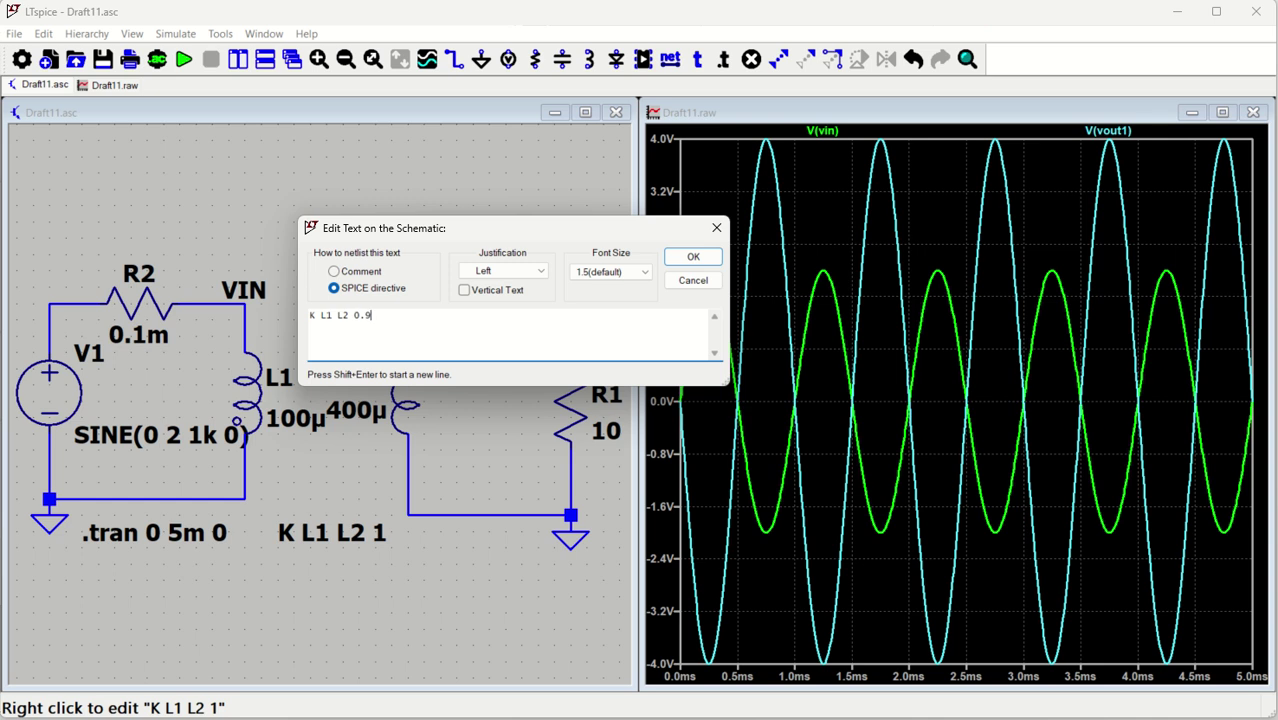
{"action": "type", "text": "0.9"}
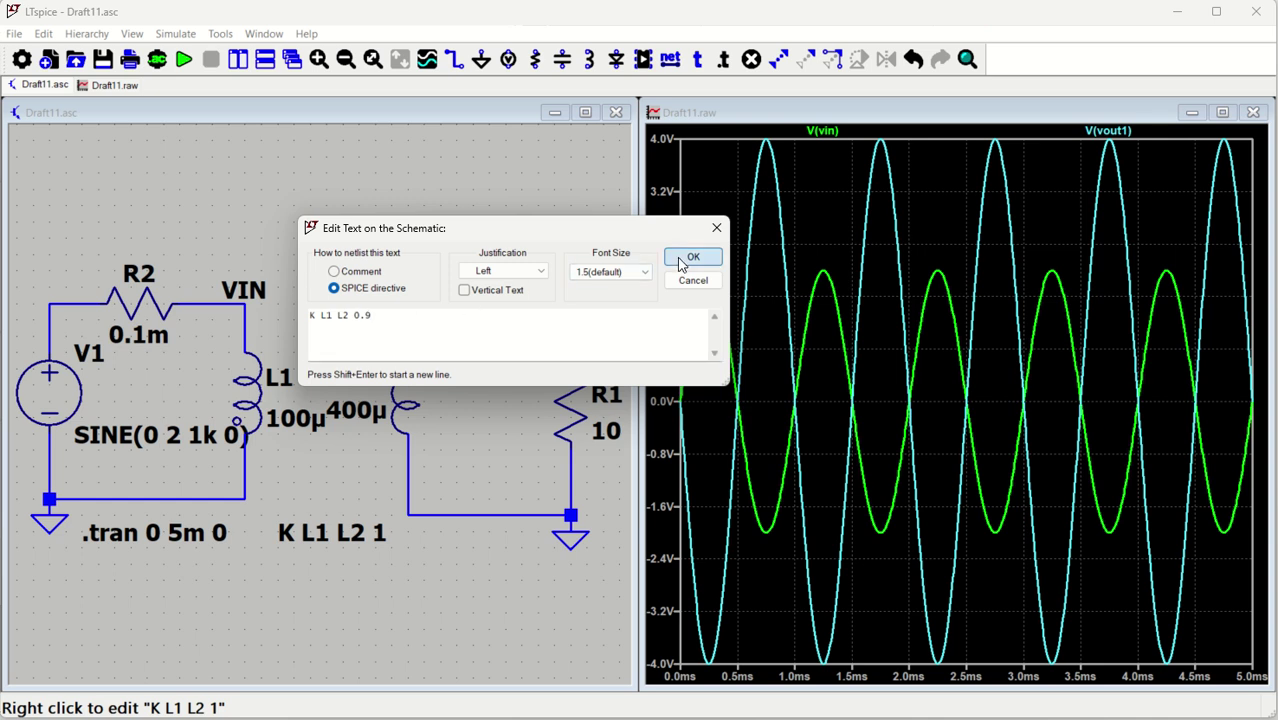
{"action": "left_click", "coordinate": [690, 257]}
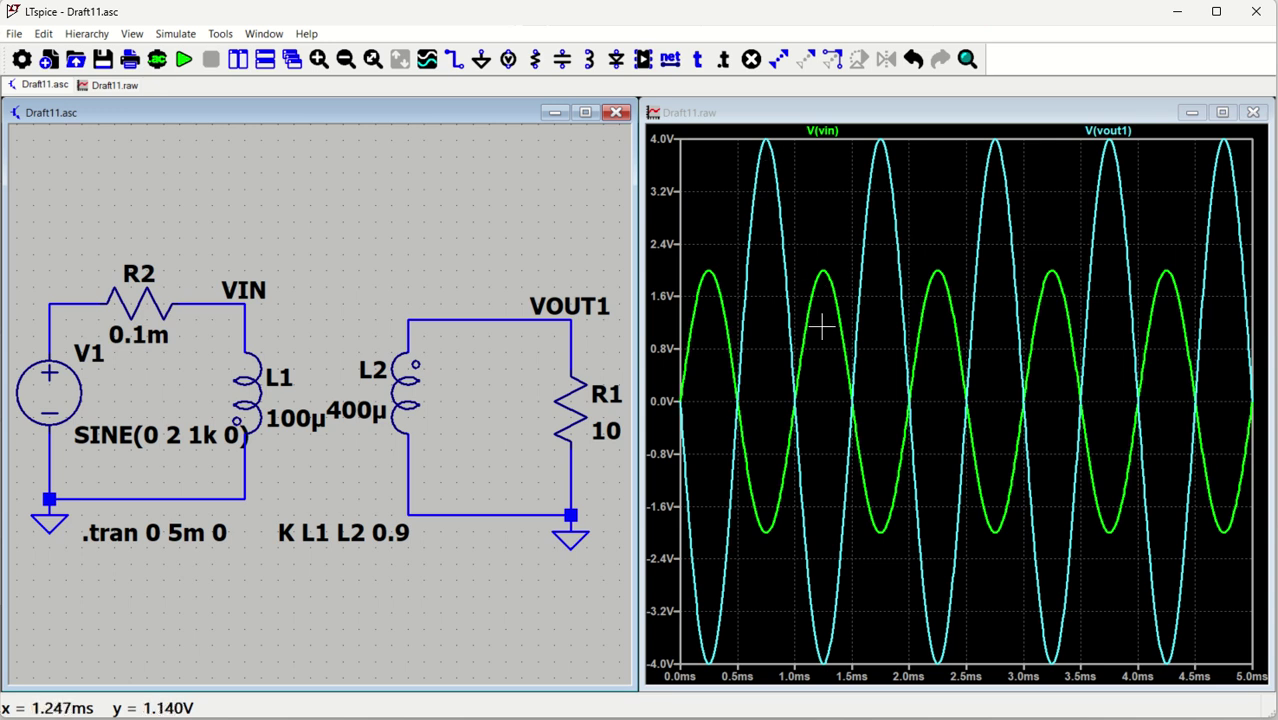
{"action": "left_click", "coordinate": [185, 61]}
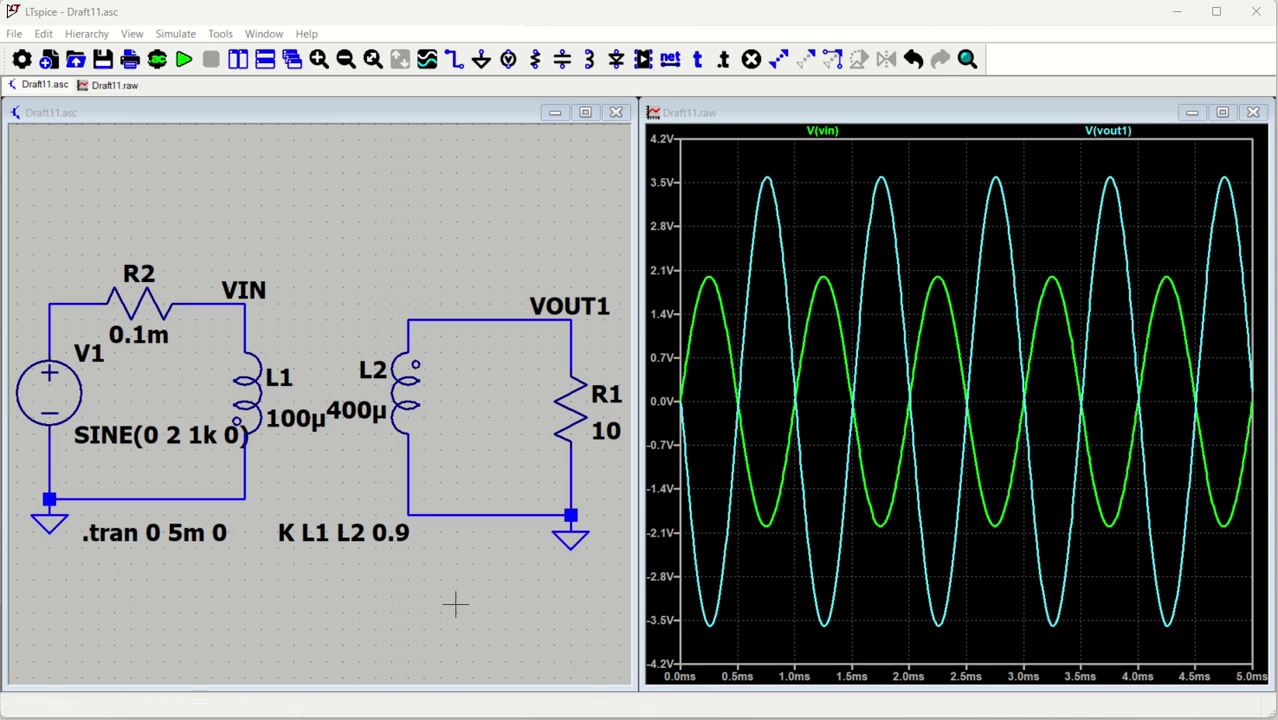
Step: Duplicate the secondary circuit with L2, R1, its ground and net label, placing the copy below the original
{"action": "left_click_drag", "start_coordinate": [455, 604], "coordinate": [399, 446]}
{"action": "scroll", "coordinate": [399, 446], "scroll_direction": "down", "scroll_amount": 2}
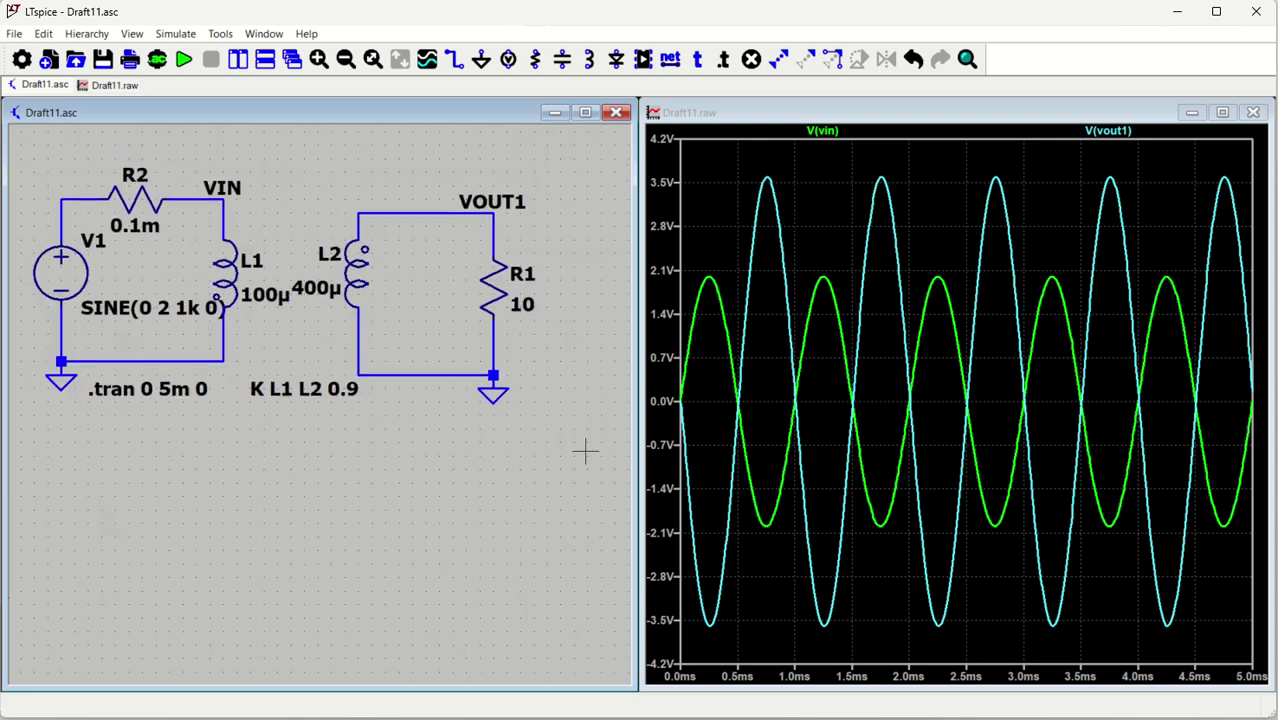
{"action": "left_click_drag", "start_coordinate": [581, 450], "coordinate": [334, 163]}
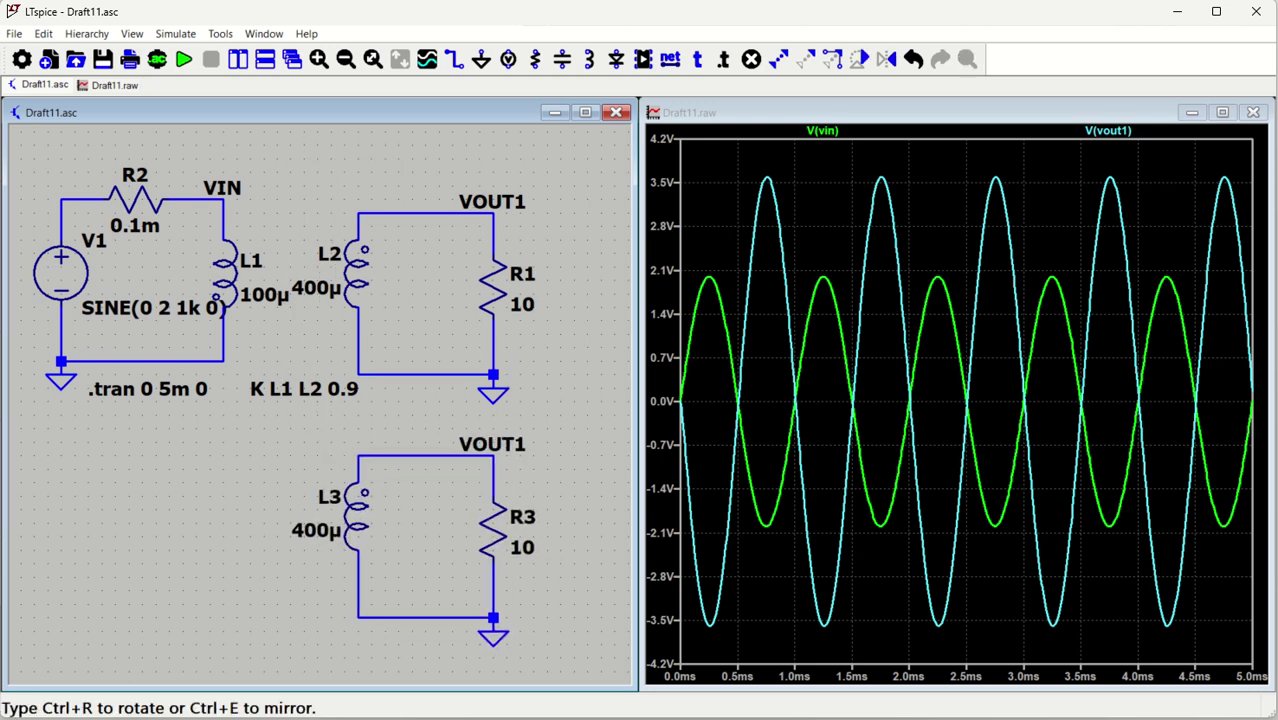
{"action": "left_click", "coordinate": [458, 541]}
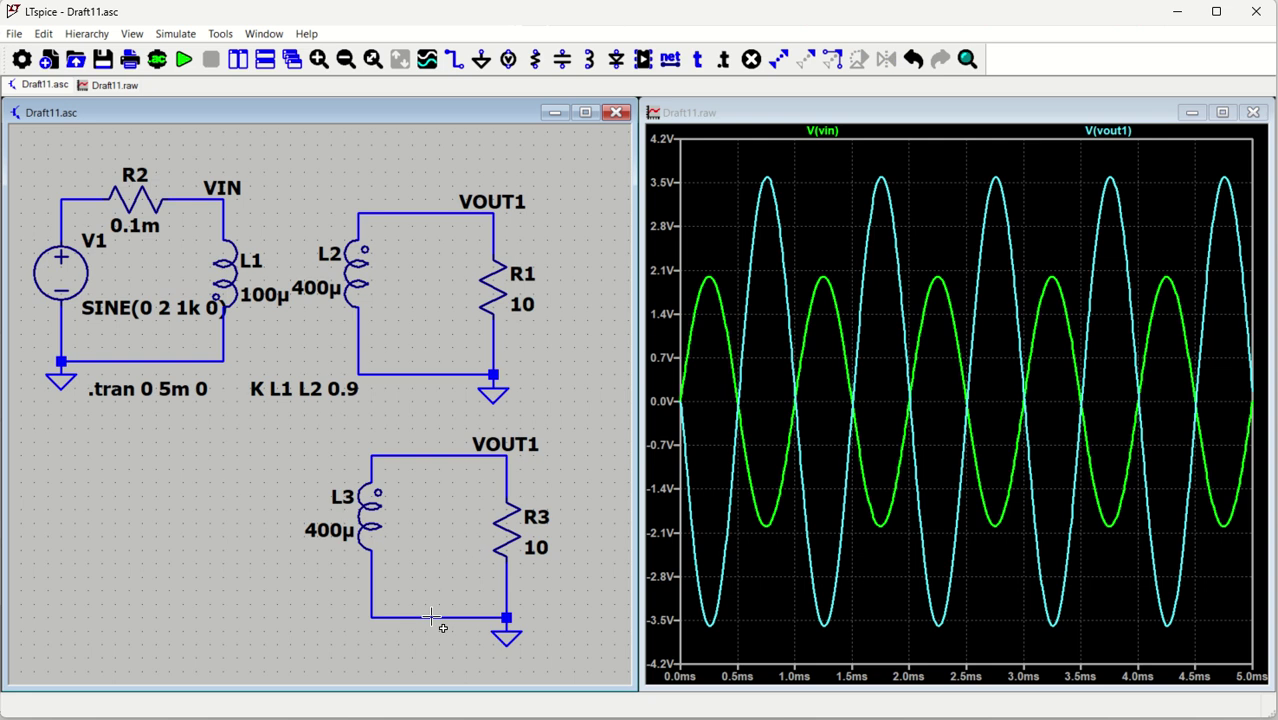
Step: Rename the net label of the copied secondary circuit to VOUT2
{"action": "right_click", "coordinate": [518, 452]}
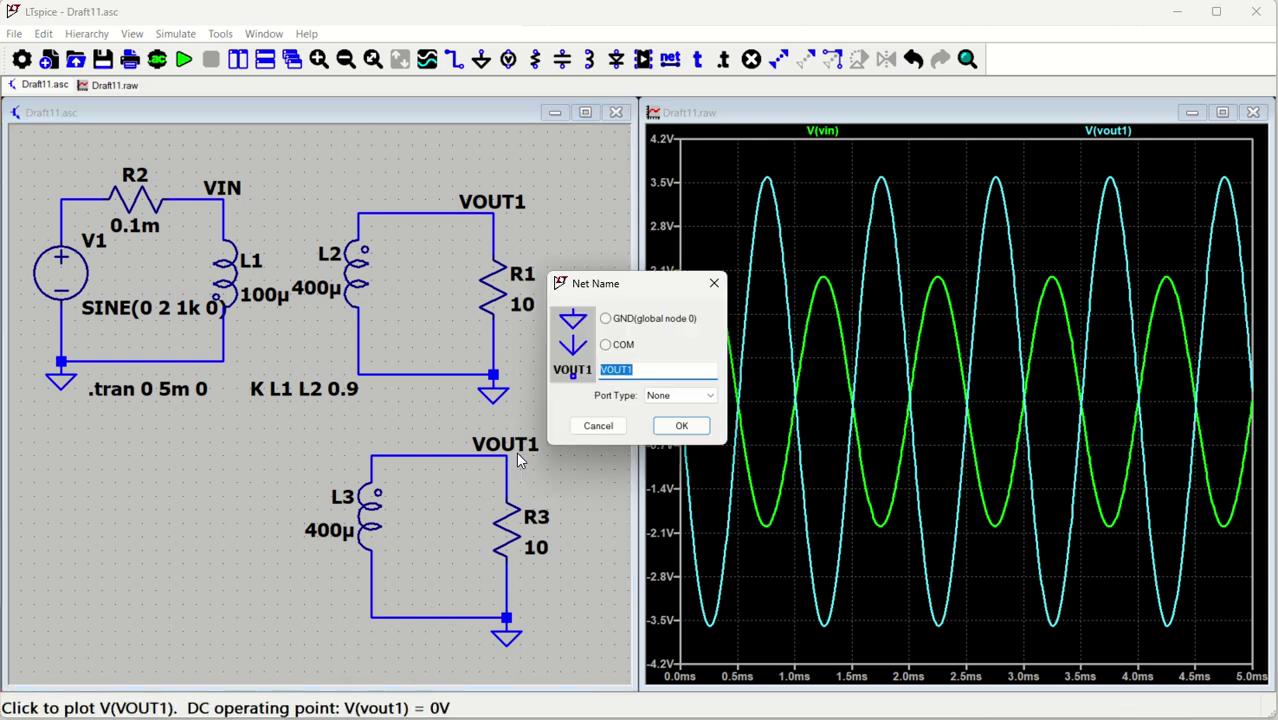
{"action": "key", "text": "End"}
{"action": "key", "text": "BackSpace"}
{"action": "type", "text": "2"}
{"action": "key", "text": "Return"}
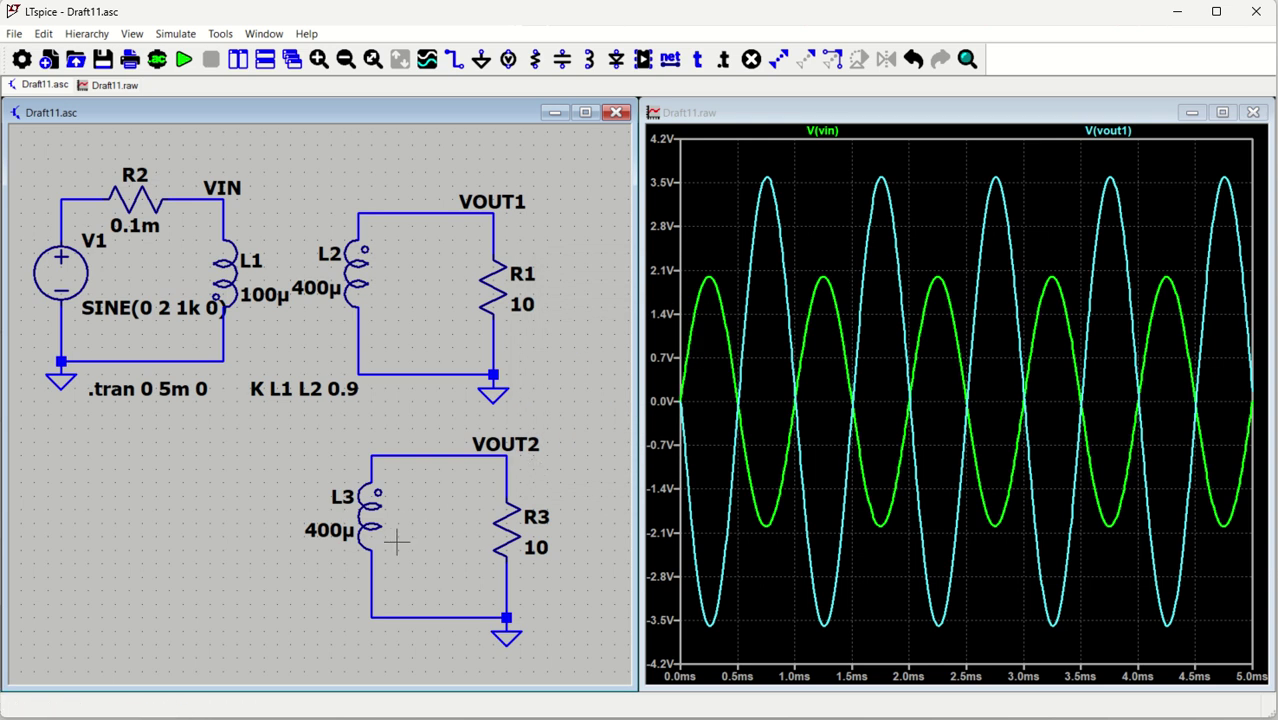
Step: Set the inductance of L3 in the copied secondary circuit to 900µ
{"action": "right_click", "coordinate": [366, 528]}
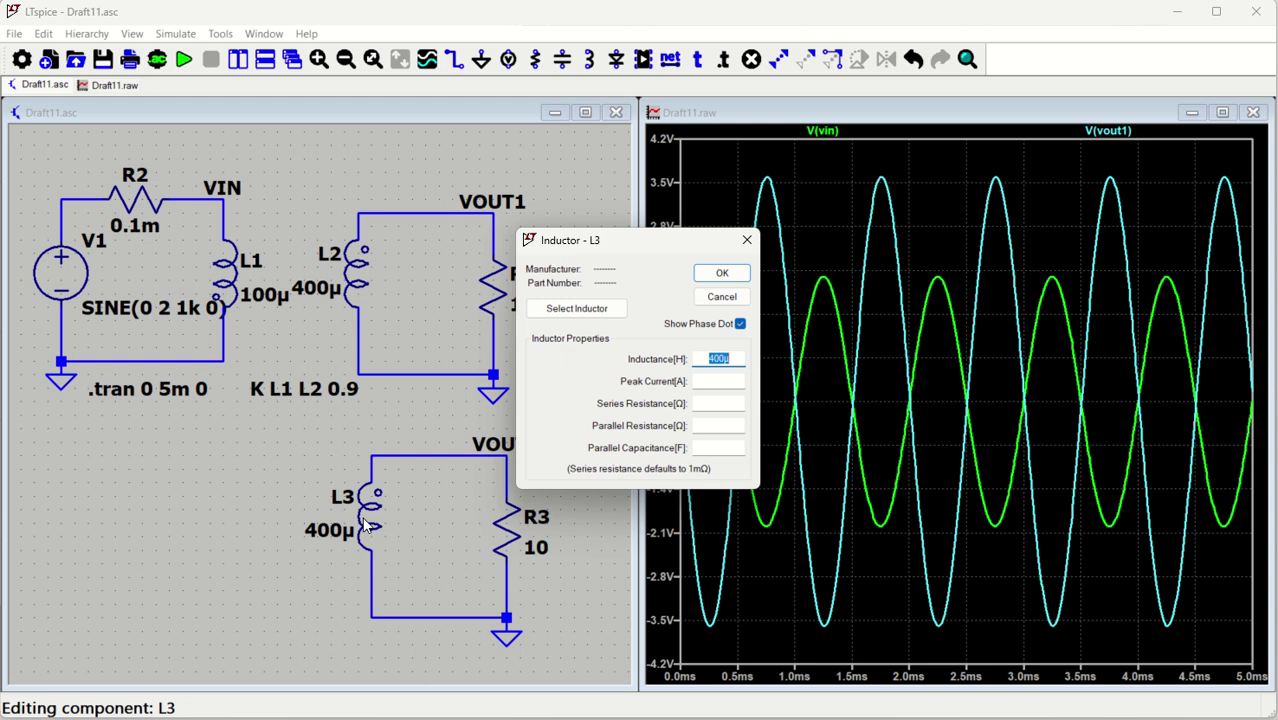
{"action": "type", "text": "900u"}
{"action": "key", "text": "Return"}
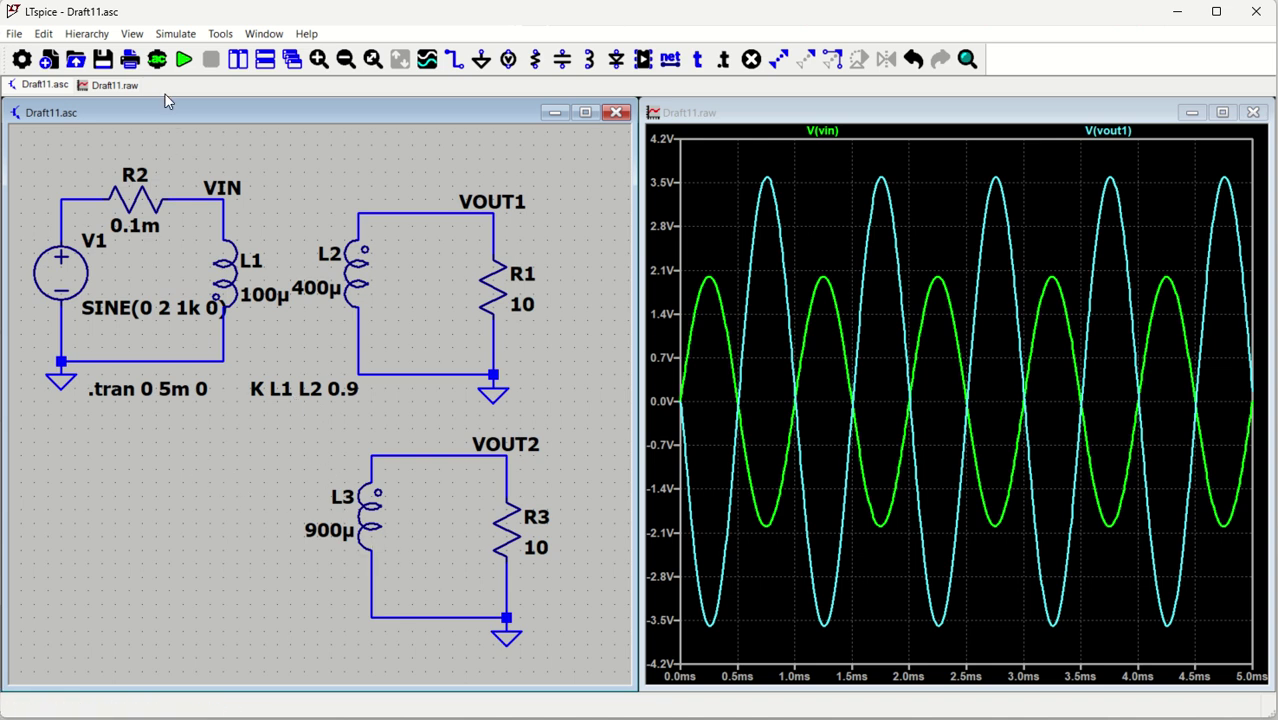
Step: Rerun the simulation, add the VOUT2 voltage to the plot, and isolate it as the only trace
{"action": "left_click", "coordinate": [184, 60]}
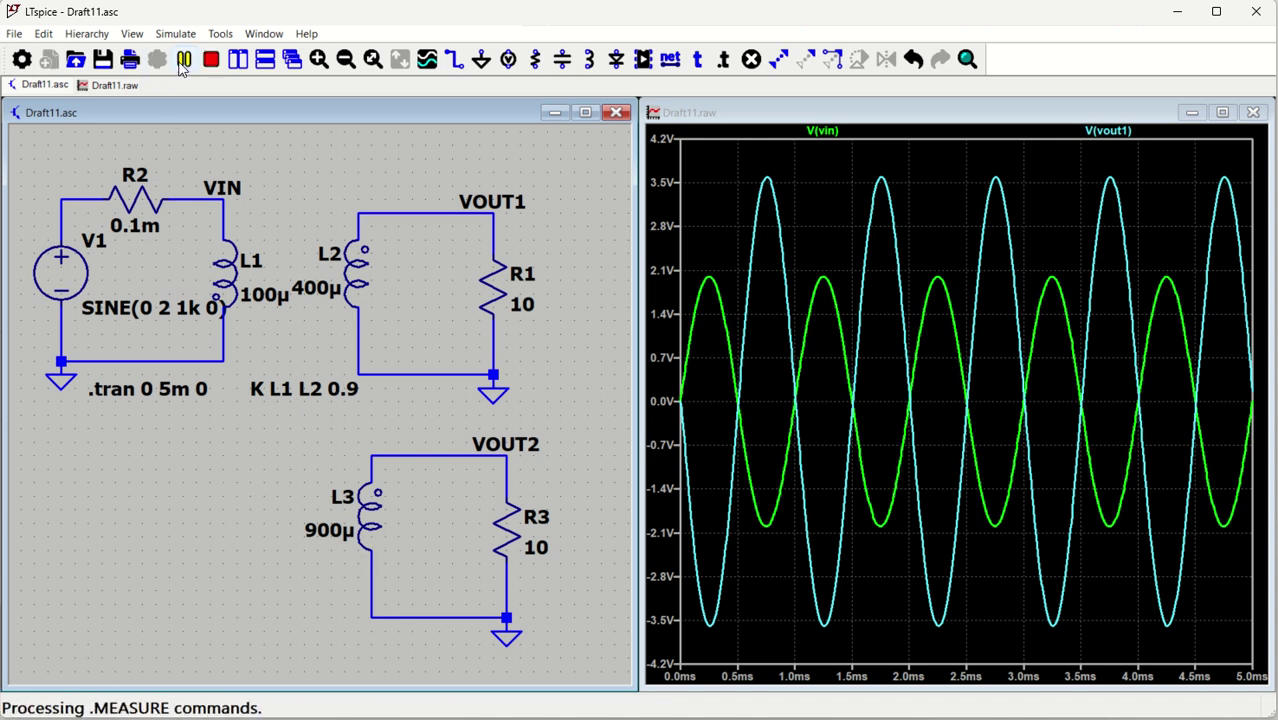
{"action": "left_click", "coordinate": [497, 456]}
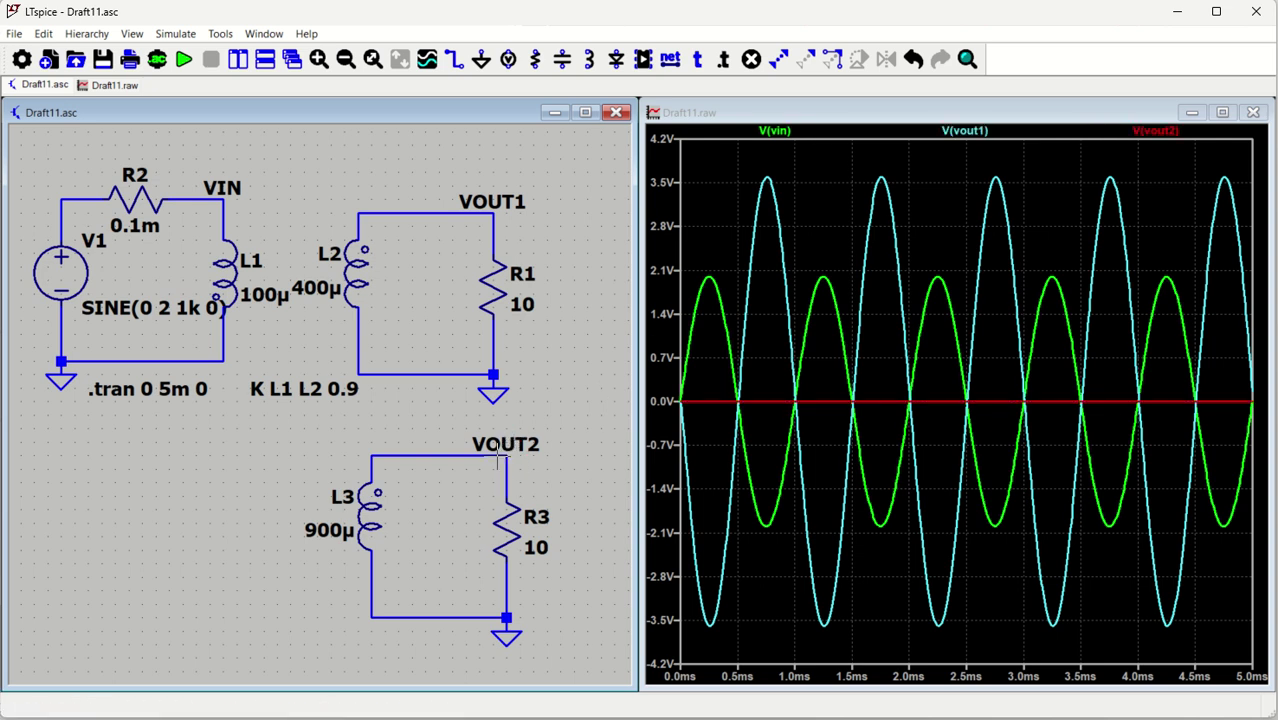
{"action": "left_click", "coordinate": [497, 456]}
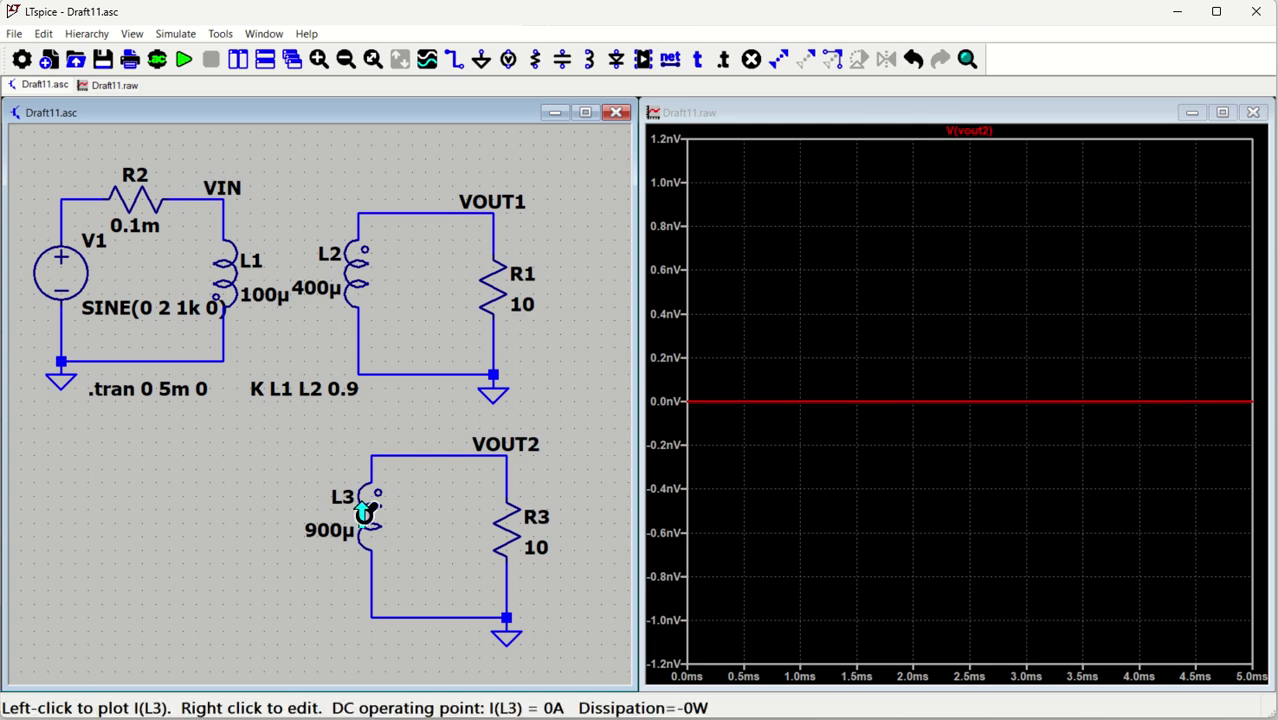
Step: Change the coupling directive to "K L1 L2 L3 1" to include the third inductor
{"action": "right_click", "coordinate": [292, 390]}
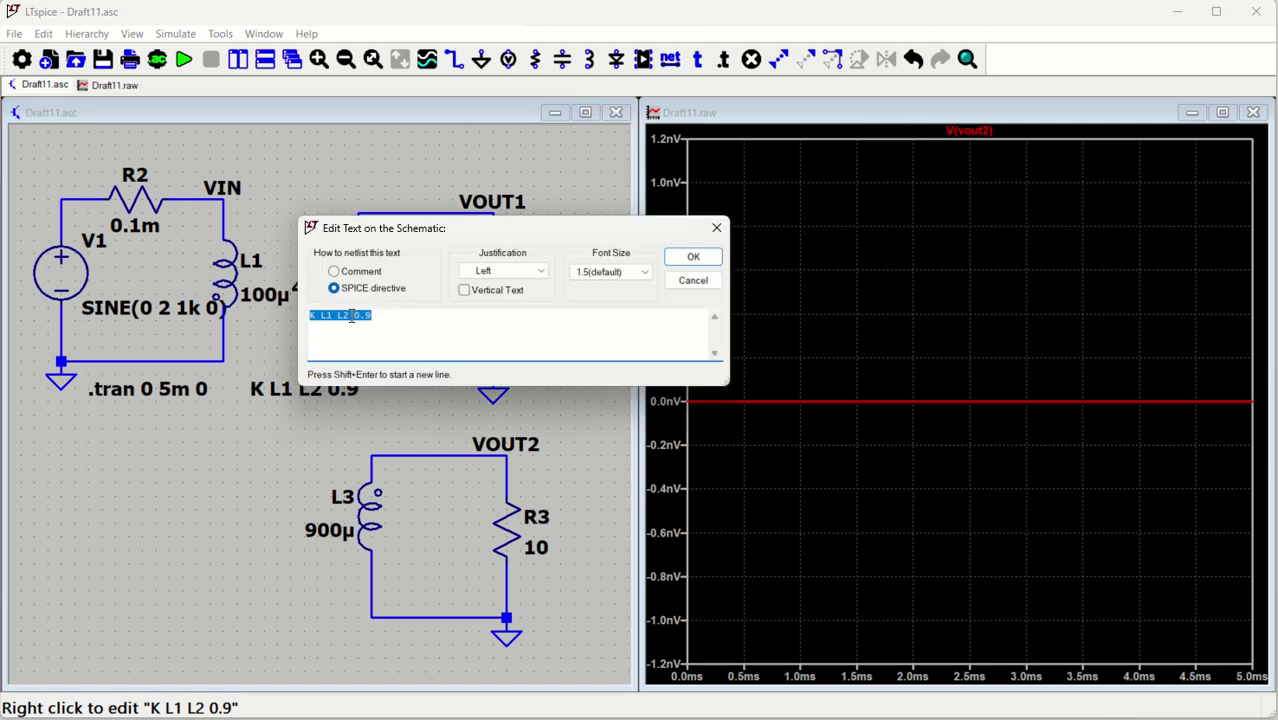
{"action": "left_click", "coordinate": [353, 316]}
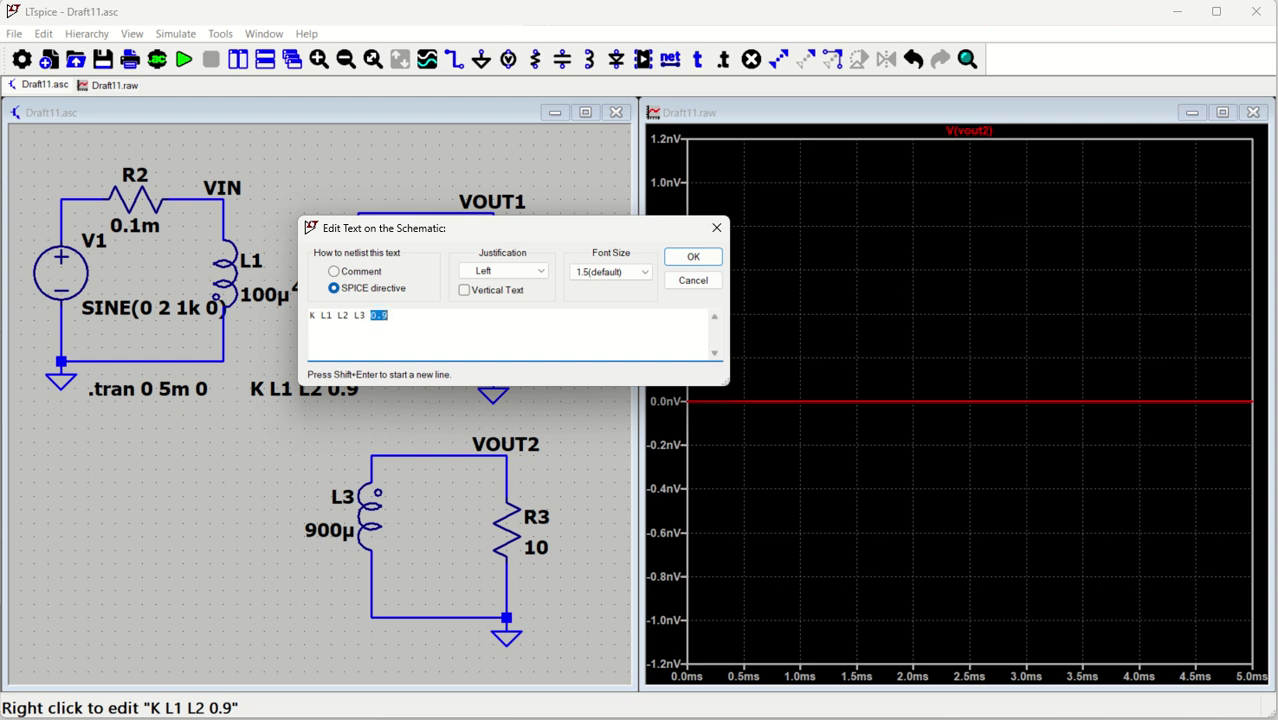
{"action": "type", "text": "1"}
{"action": "left_click", "coordinate": [693, 257]}
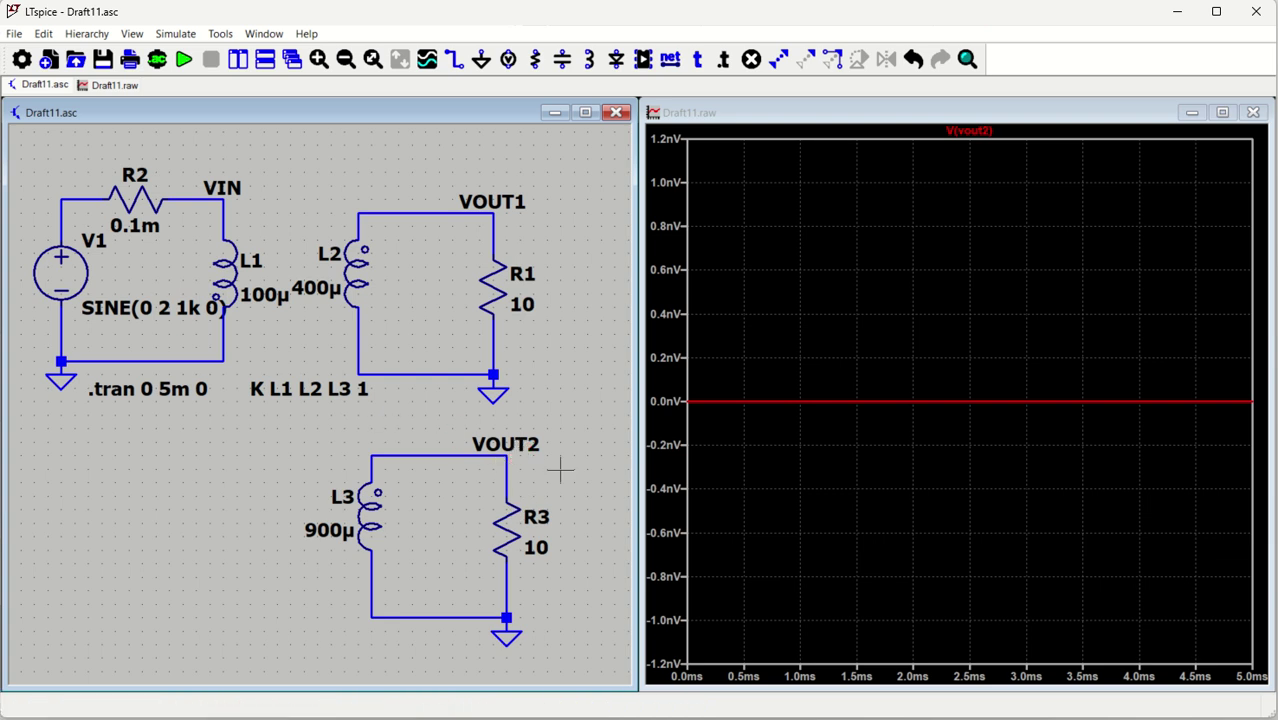
Step: Rerun the simulation and plot the VIN, VOUT1 and VOUT2 voltages together
{"action": "left_click", "coordinate": [184, 61]}
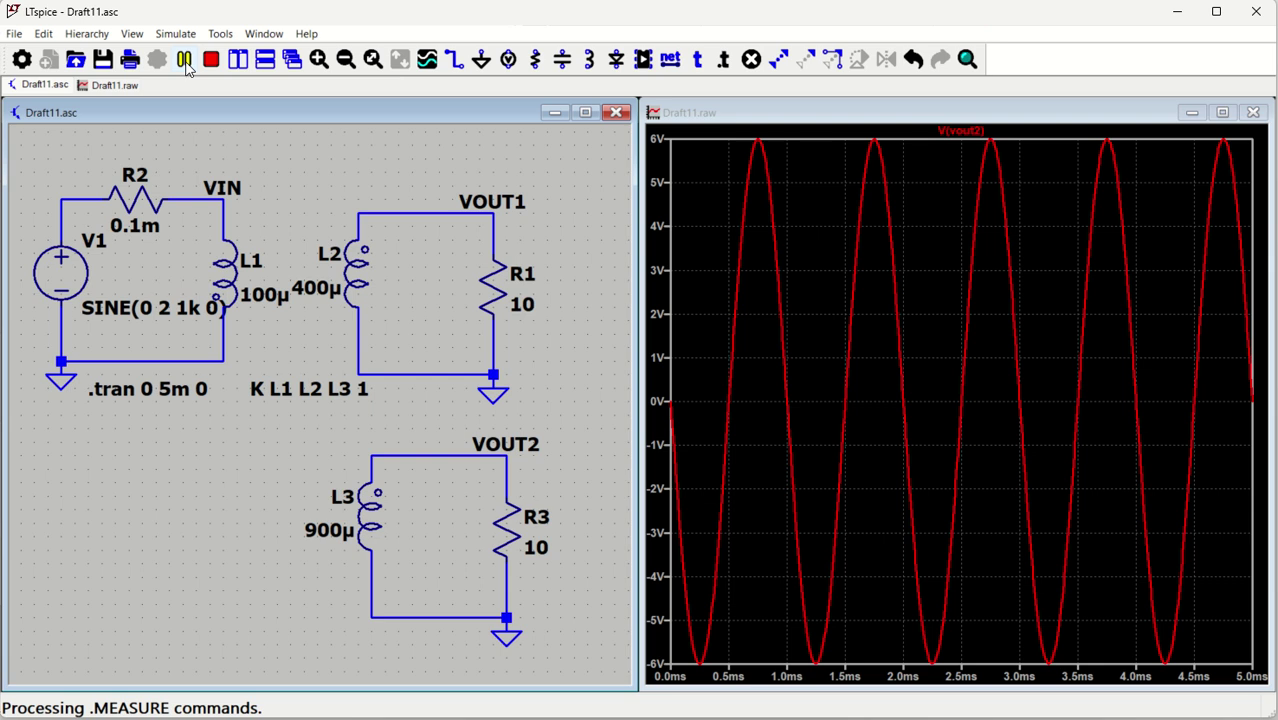
{"action": "left_click", "coordinate": [212, 196]}
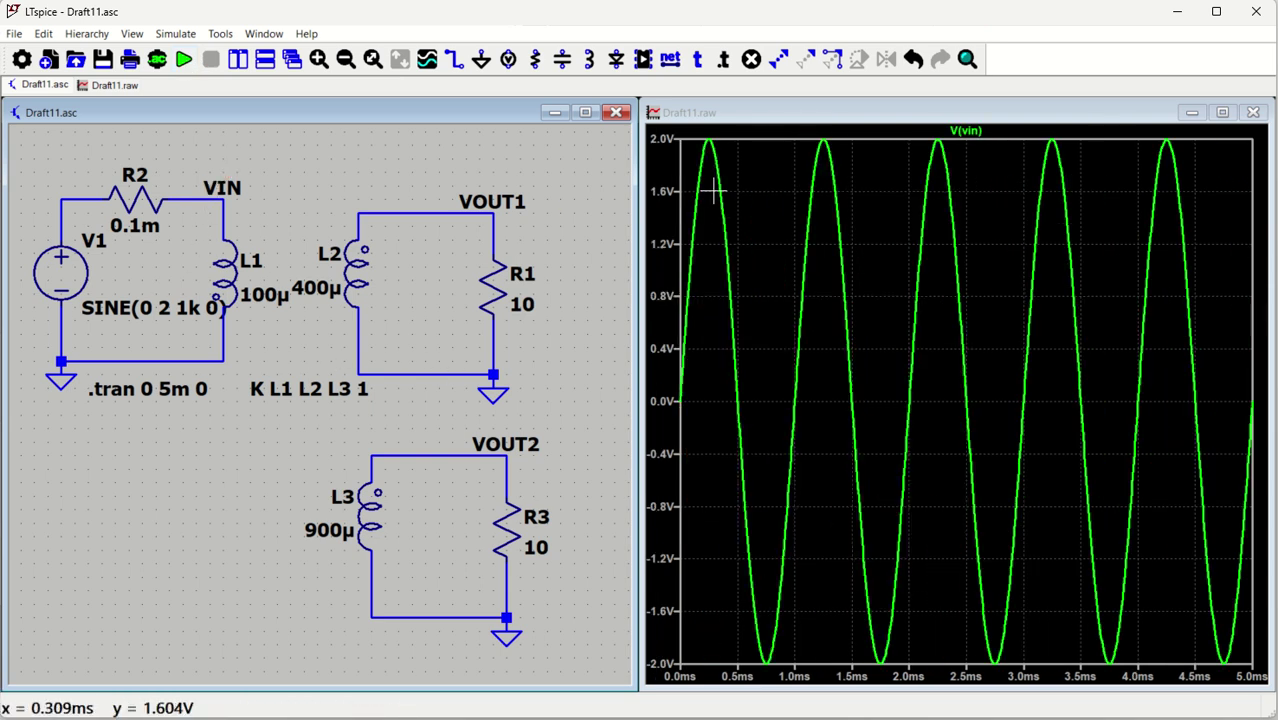
{"action": "left_click", "coordinate": [422, 212]}
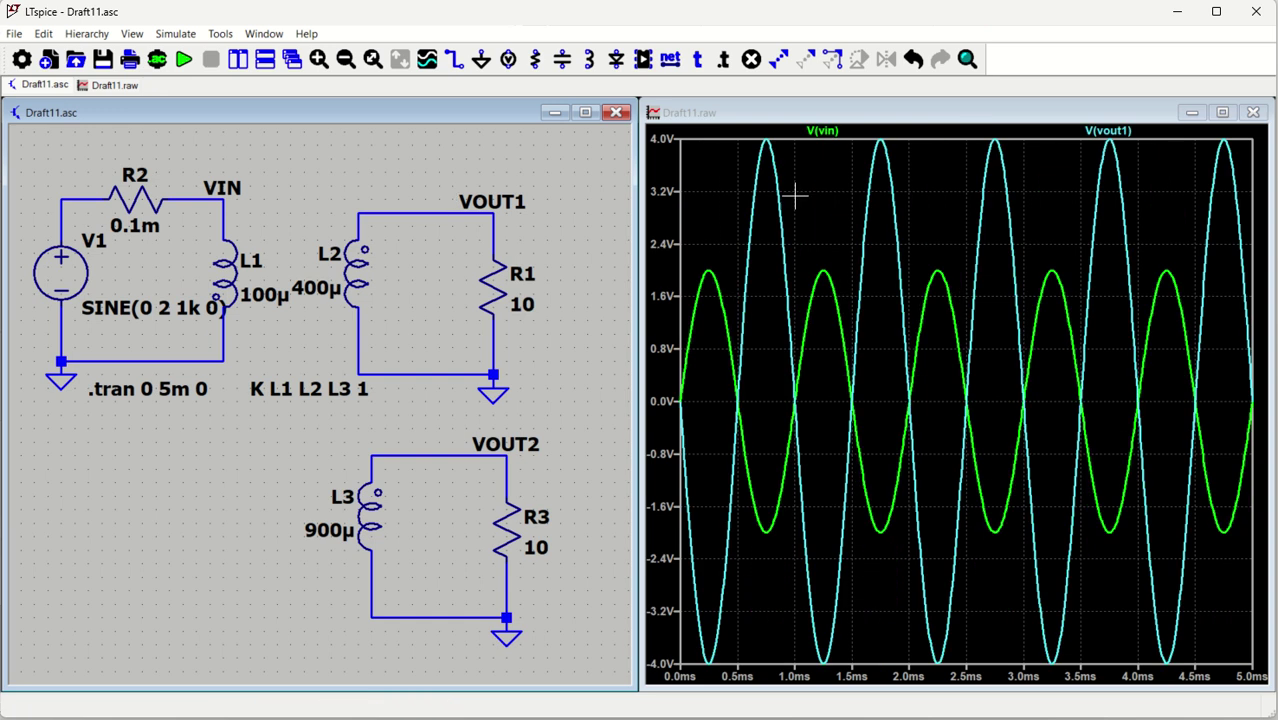
{"action": "left_click", "coordinate": [465, 451]}
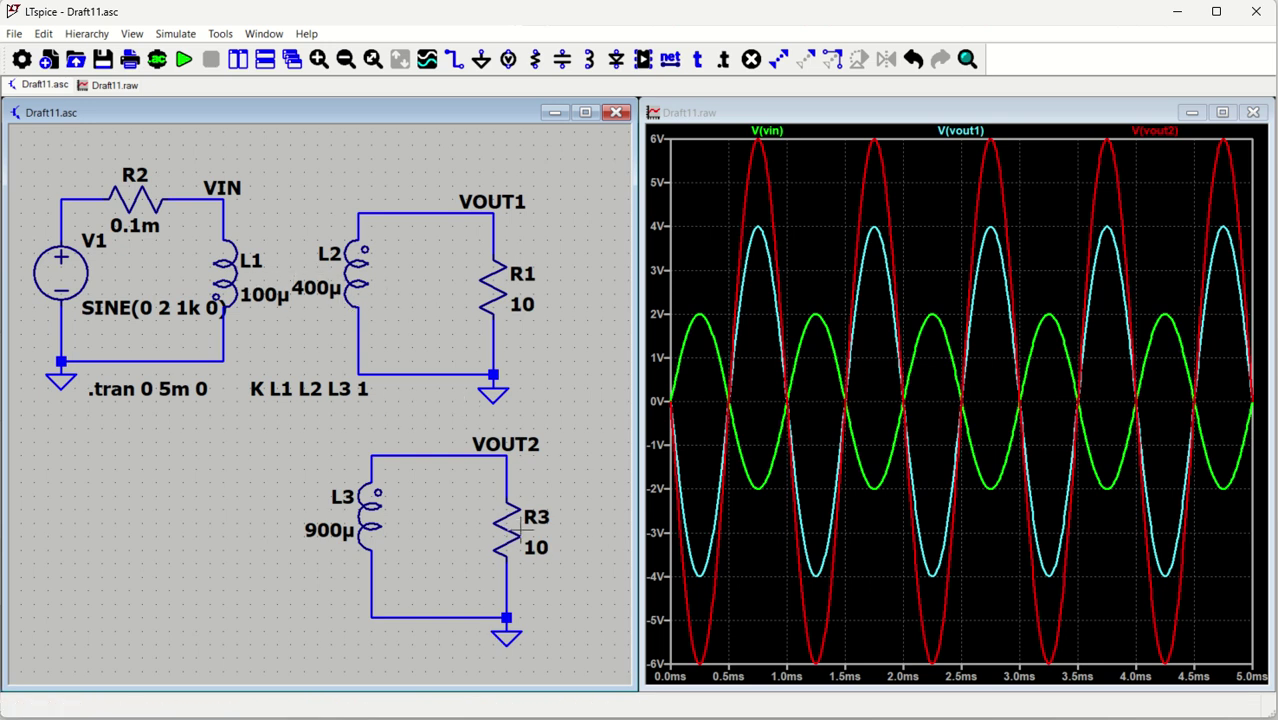
Step: Plot the current through R1, and replace it with the current through R3
{"action": "left_click", "coordinate": [497, 283]}
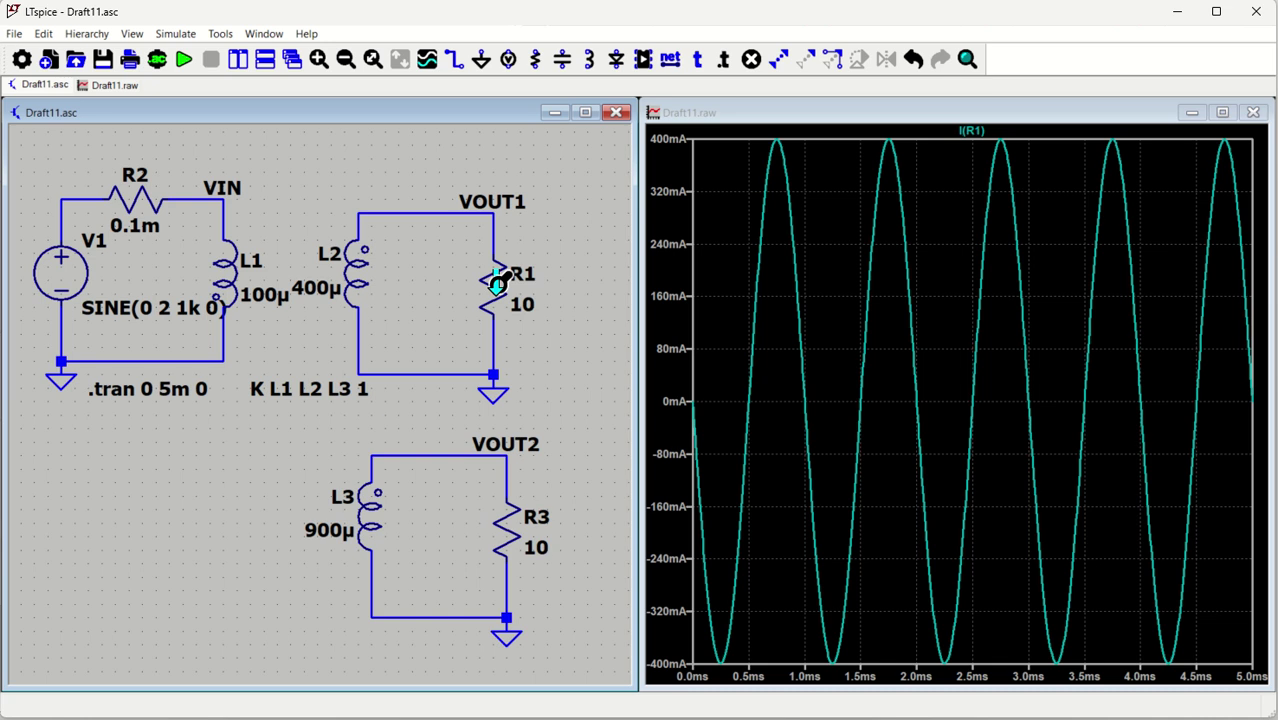
{"action": "left_click", "coordinate": [510, 530]}
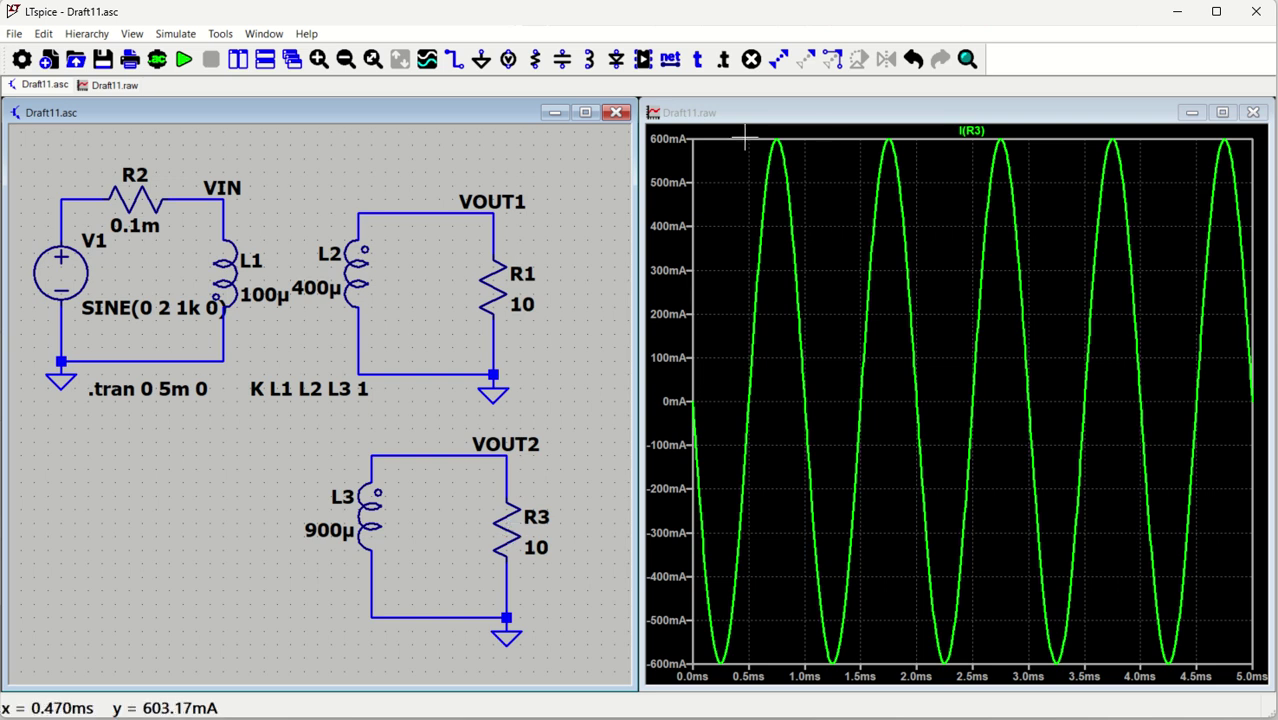